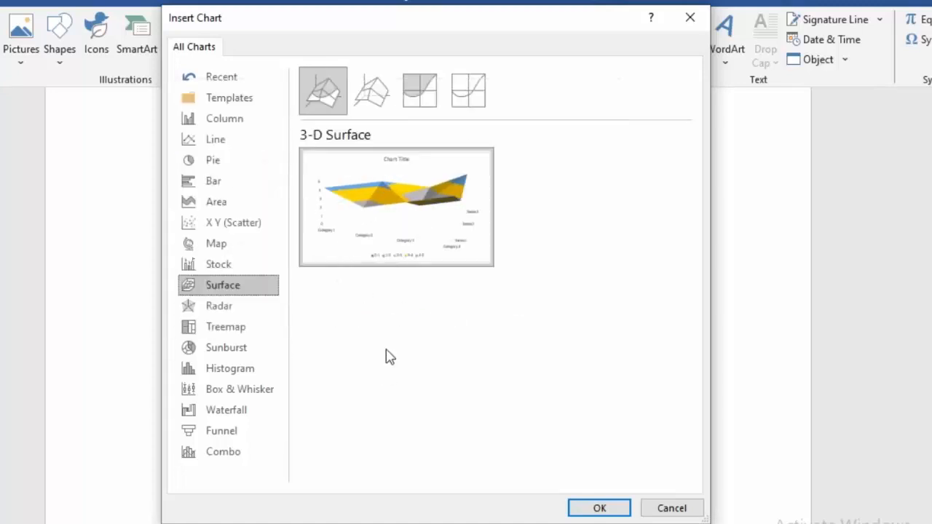
Insert a Clustered Column chart into the document
{"action": "left_click", "coordinate": [411, 206]}
{"action": "left_click", "coordinate": [198, 120]}
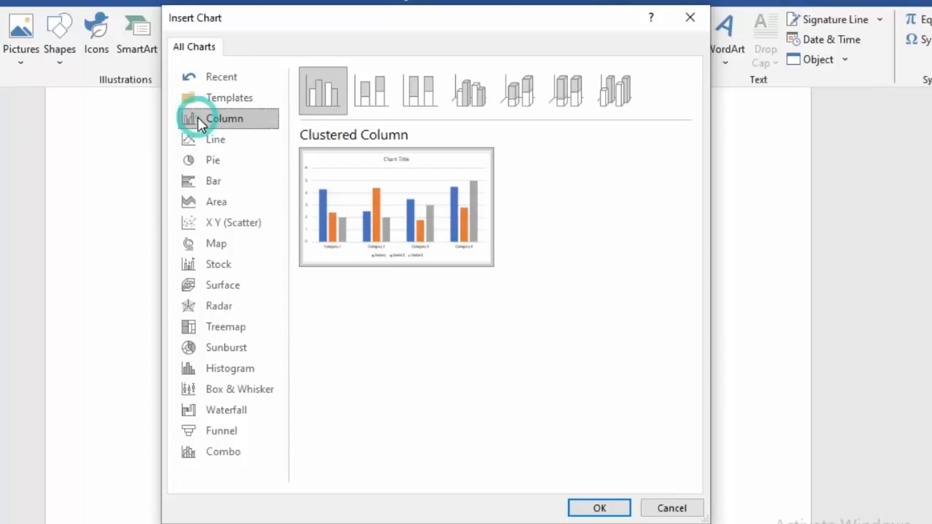
{"action": "mouse_move", "coordinate": [399, 182]}
{"action": "left_click", "coordinate": [605, 505]}
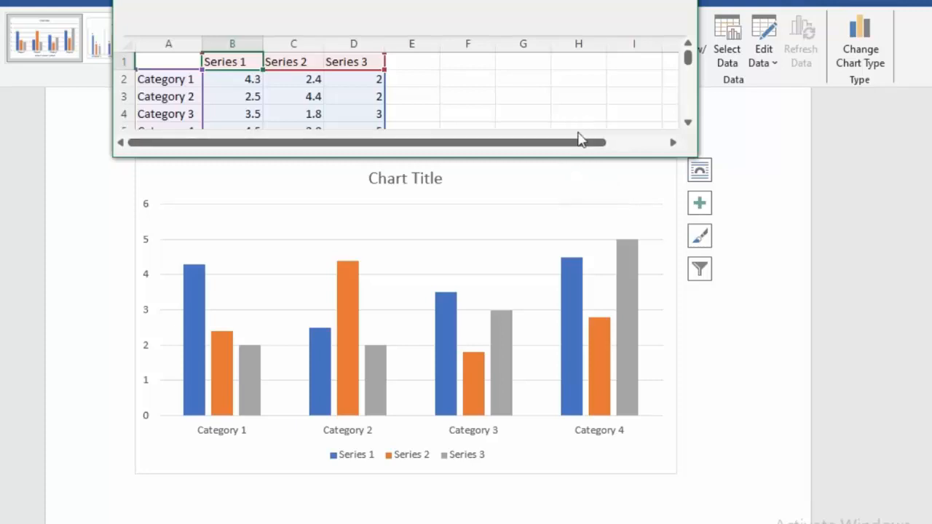
Dismiss the activation notice and enlarge the chart's data sheet window
{"action": "left_click", "coordinate": [623, 156]}
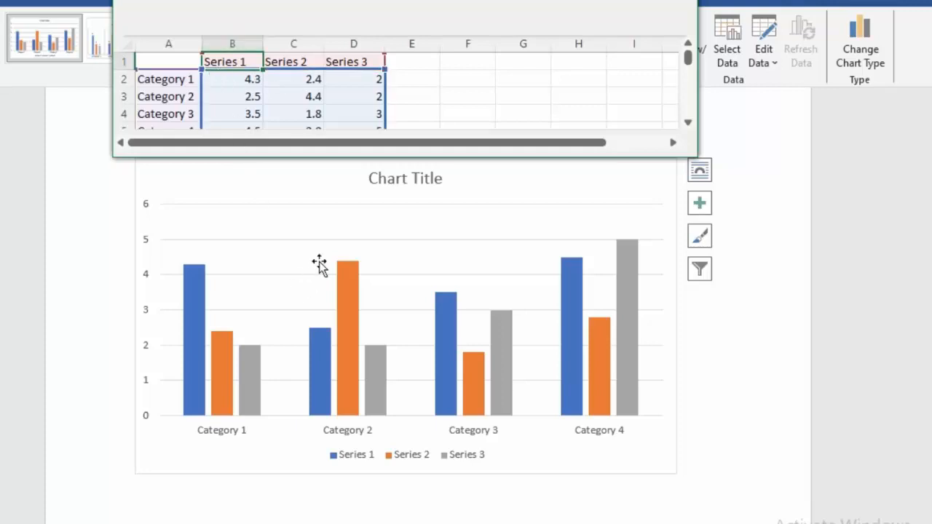
{"action": "left_click", "coordinate": [278, 270]}
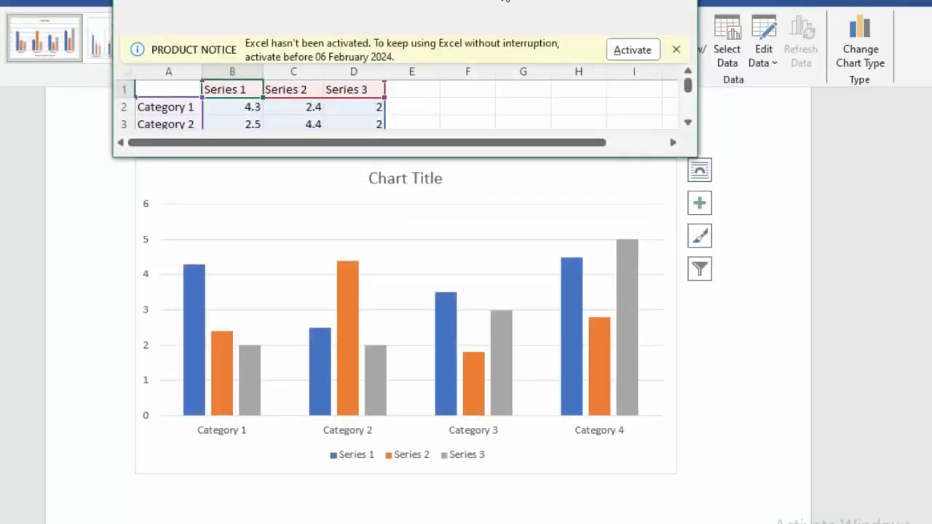
{"action": "left_click", "coordinate": [675, 50]}
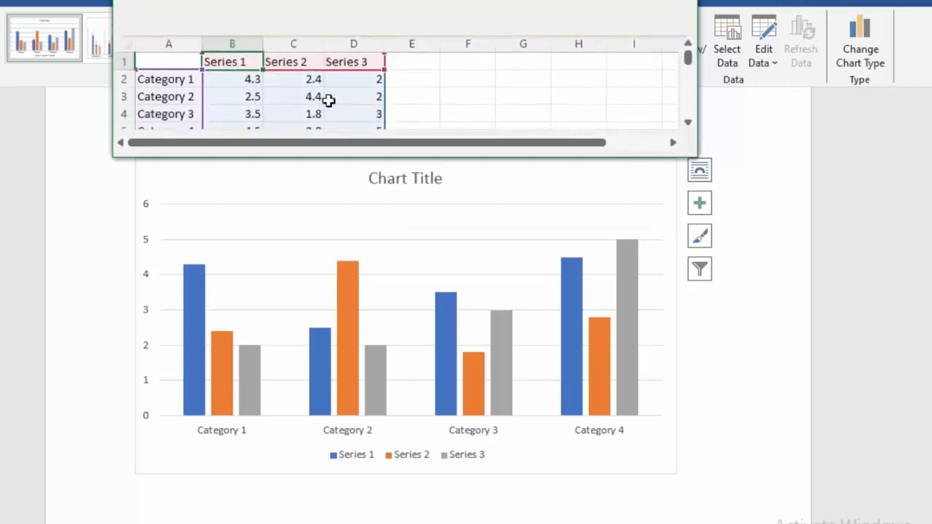
{"action": "left_click_drag", "start_coordinate": [359, 156], "coordinate": [370, 232]}
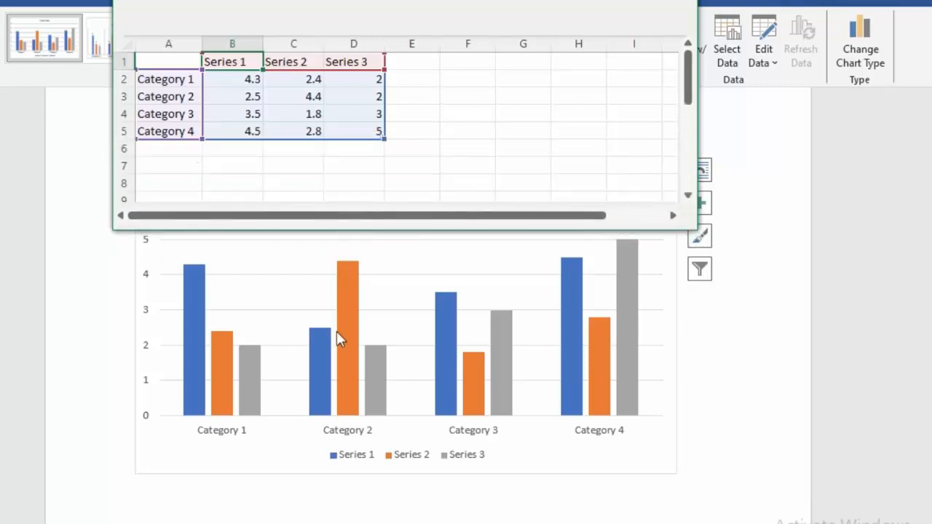
Rename the three series headers to SUB1, SUB2 and SUB3
{"action": "left_click_drag", "start_coordinate": [226, 64], "coordinate": [336, 68]}
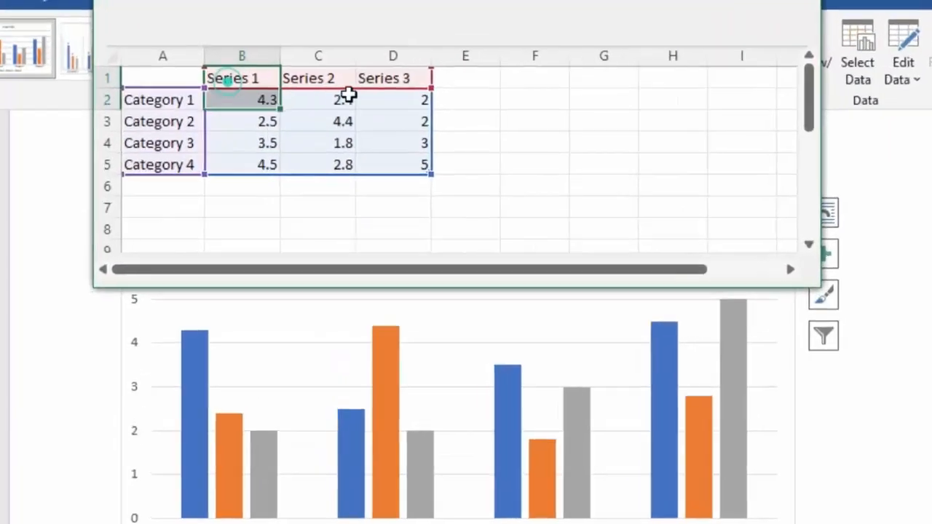
{"action": "left_click_drag", "start_coordinate": [459, 133], "coordinate": [474, 118]}
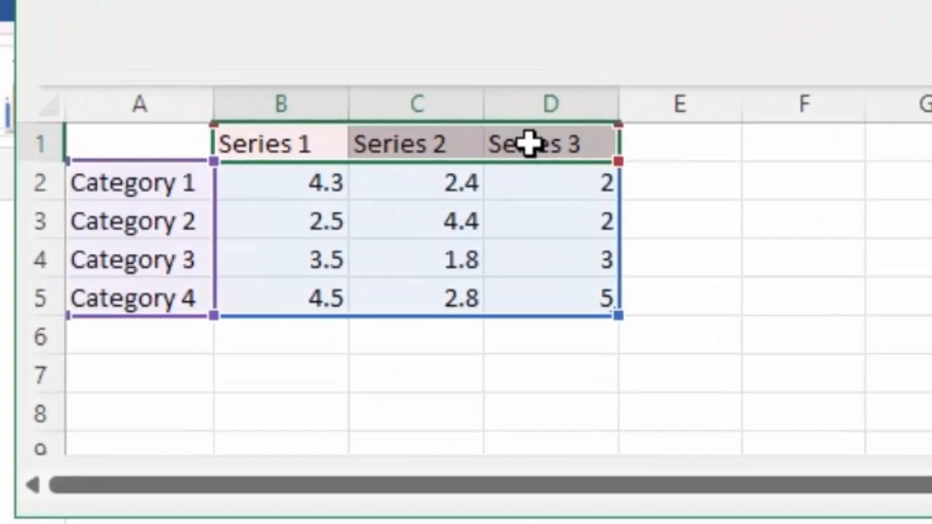
{"action": "key", "text": "BackSpace"}
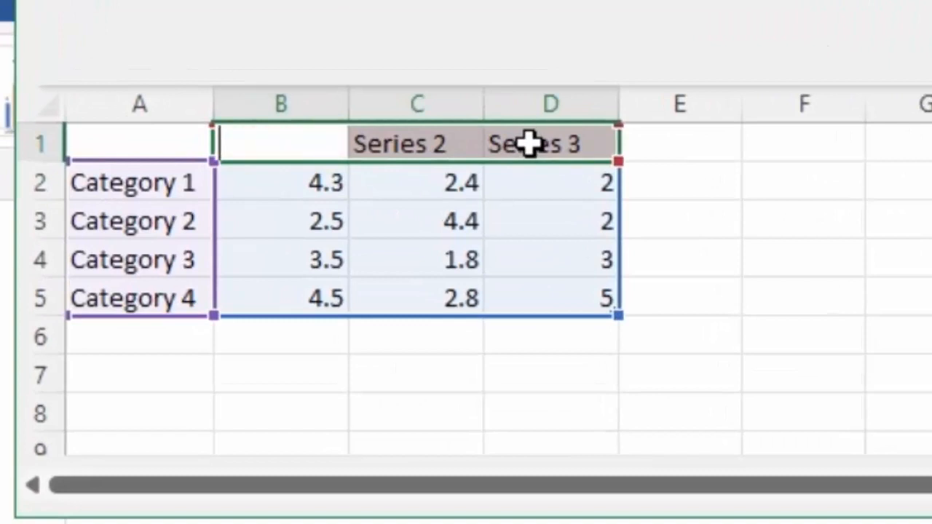
{"action": "type", "text": "SUB"}
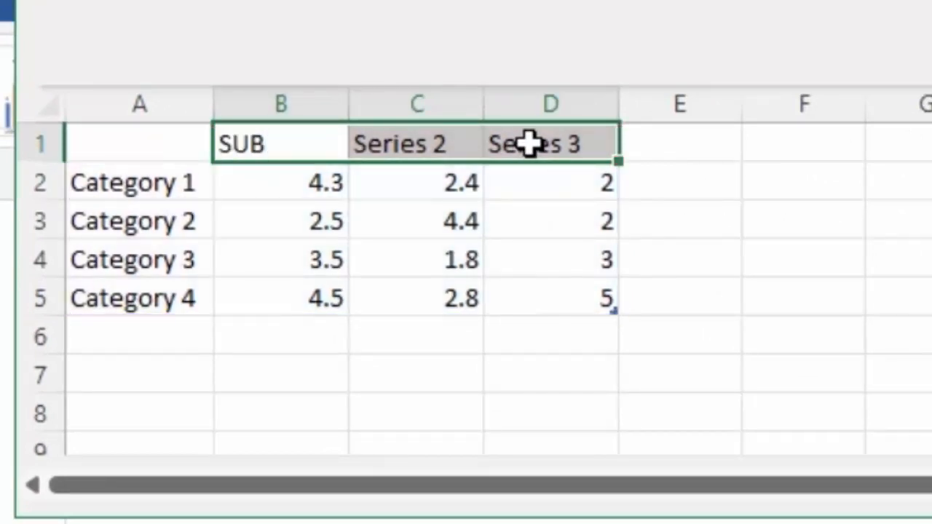
{"action": "type", "text": "1"}
{"action": "key", "text": "Tab"}
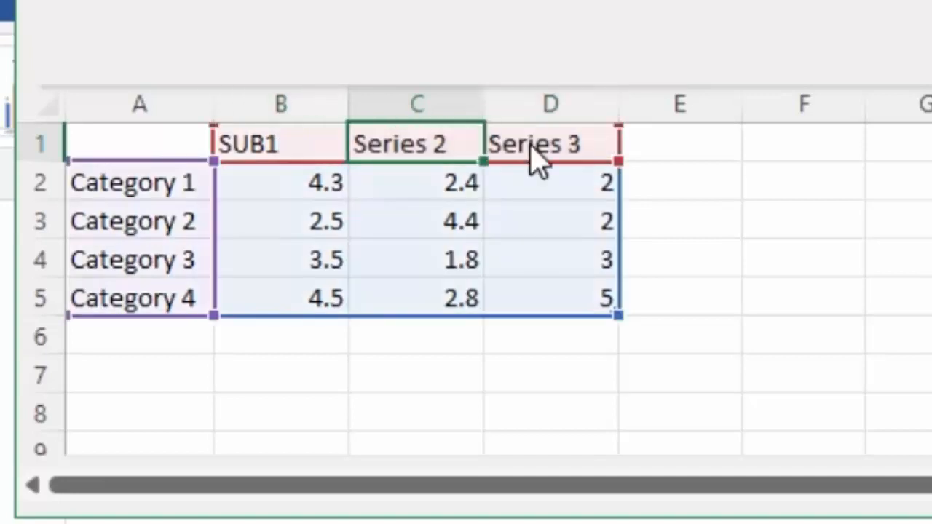
{"action": "key", "text": "BackSpace"}
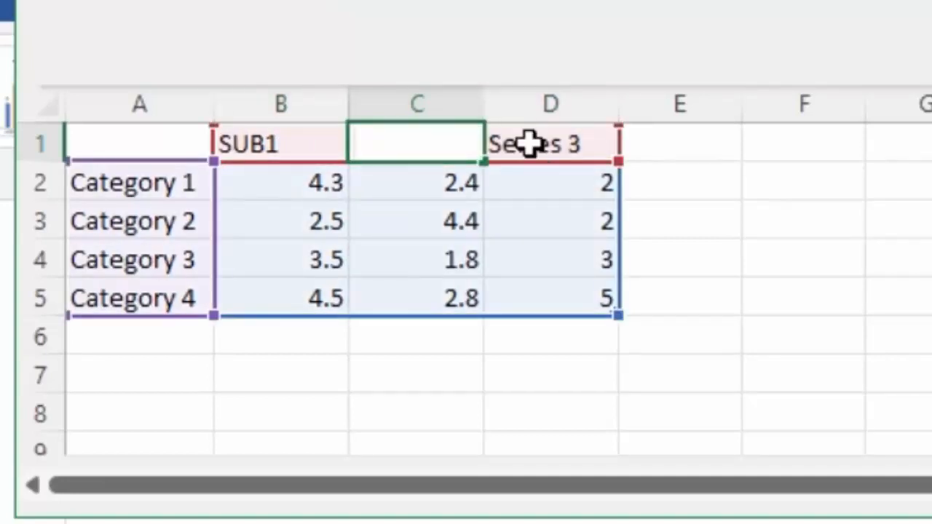
{"action": "type", "text": "SUB2"}
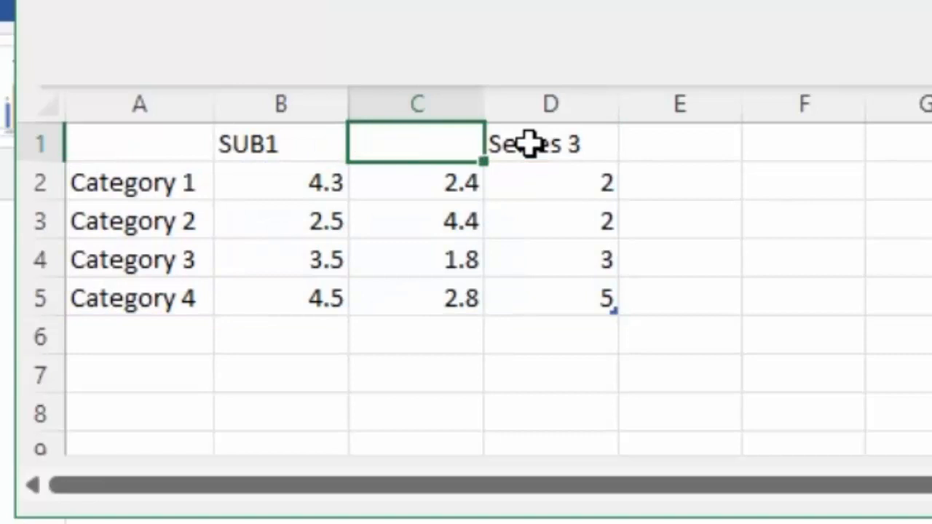
{"action": "left_click", "coordinate": [532, 145]}
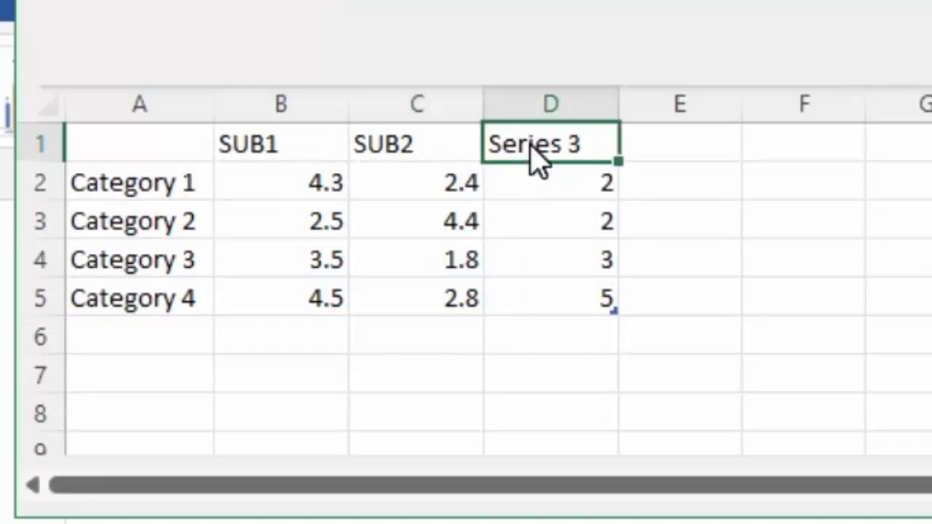
{"action": "key", "text": "BackSpace"}
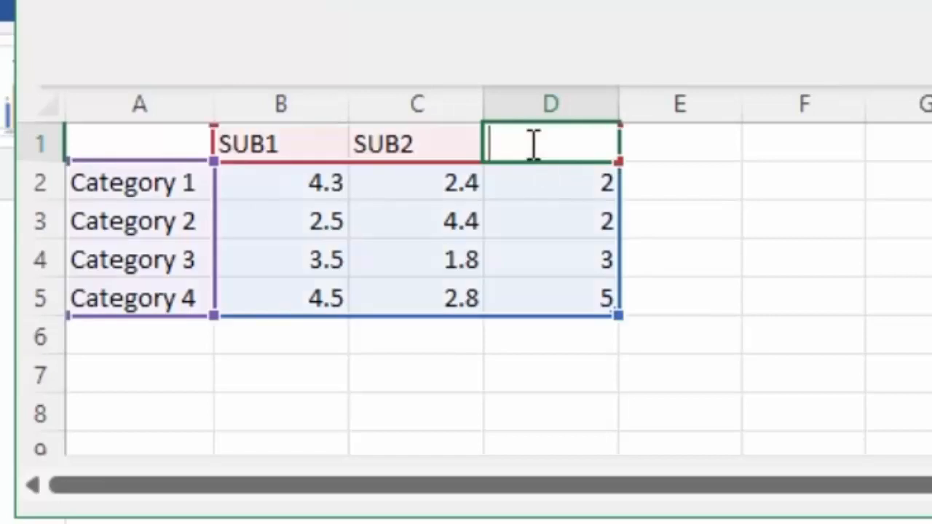
{"action": "type", "text": "SUB3"}
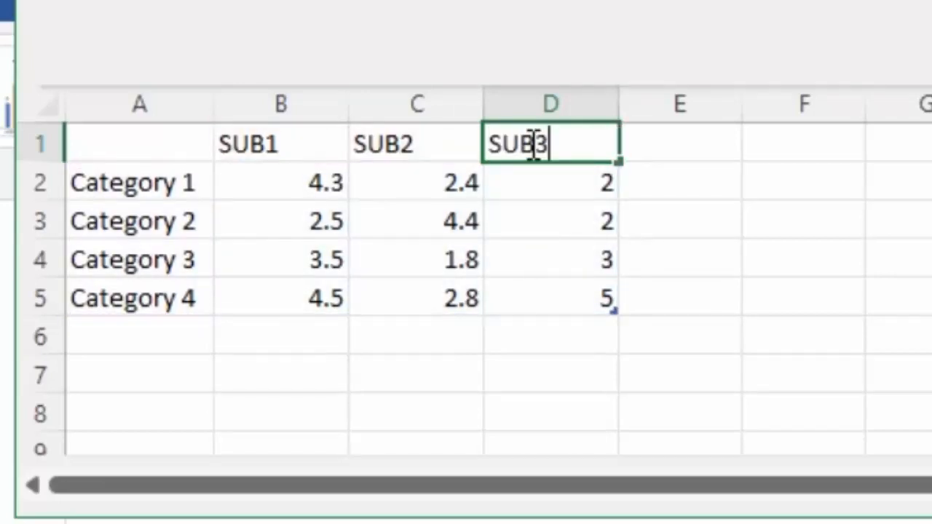
Select the four category labels and replace them with four student names
{"action": "left_click", "coordinate": [162, 183]}
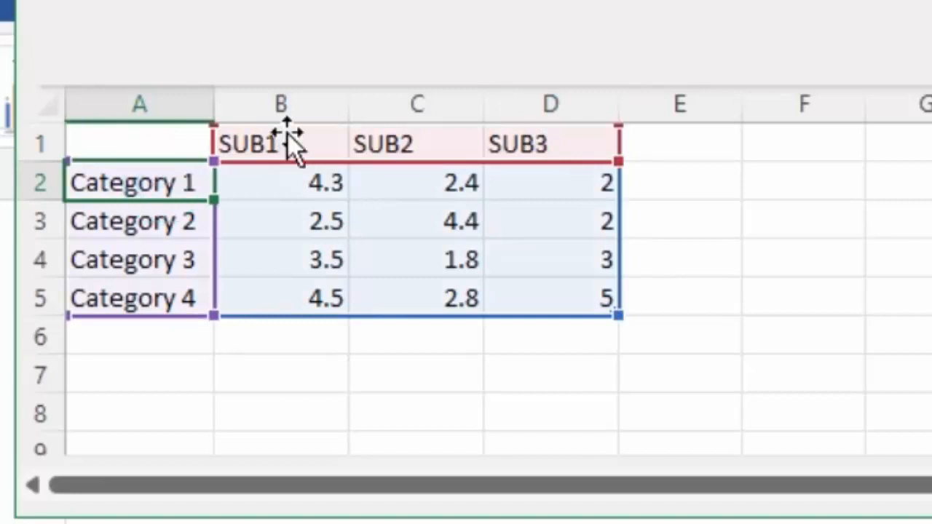
{"action": "left_click", "coordinate": [149, 188]}
{"action": "left_click_drag", "start_coordinate": [149, 188], "coordinate": [159, 292]}
{"action": "key", "text": "BackSpace"}
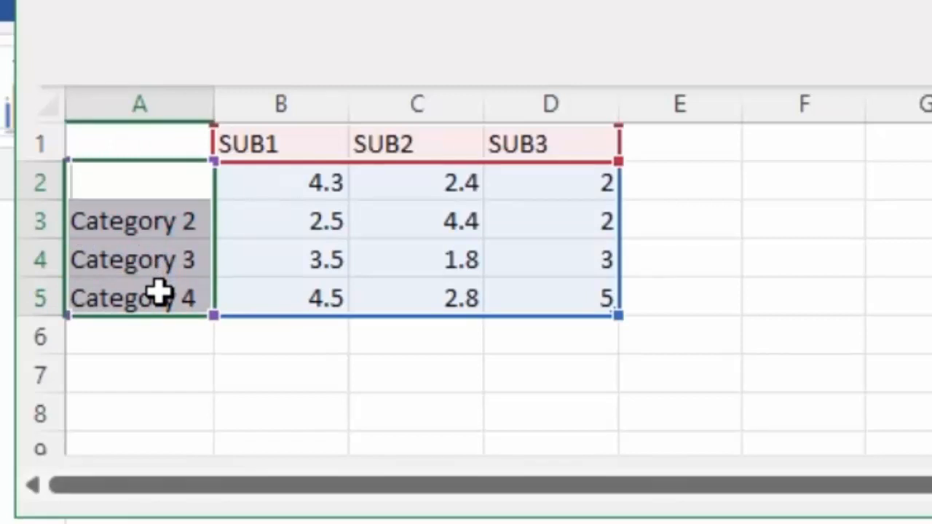
{"action": "type", "text": "RAB"}
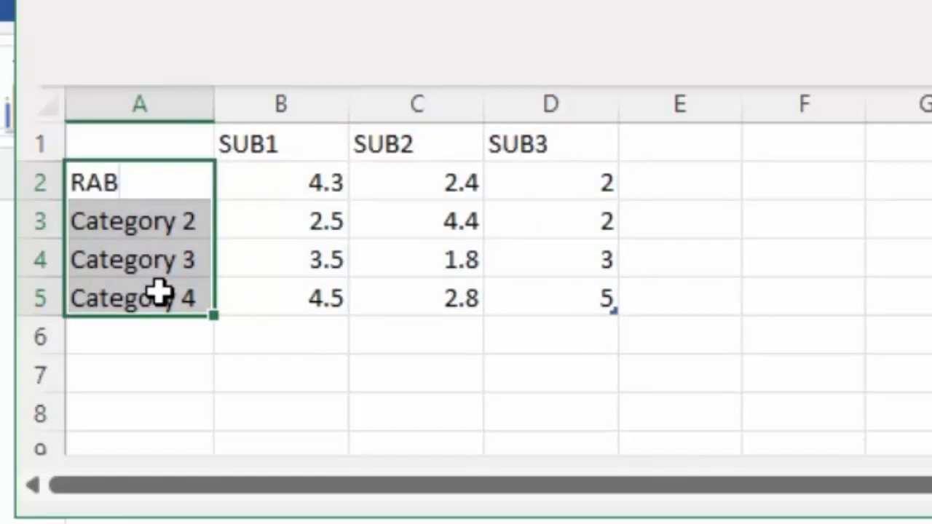
{"action": "type", "text": "IA"}
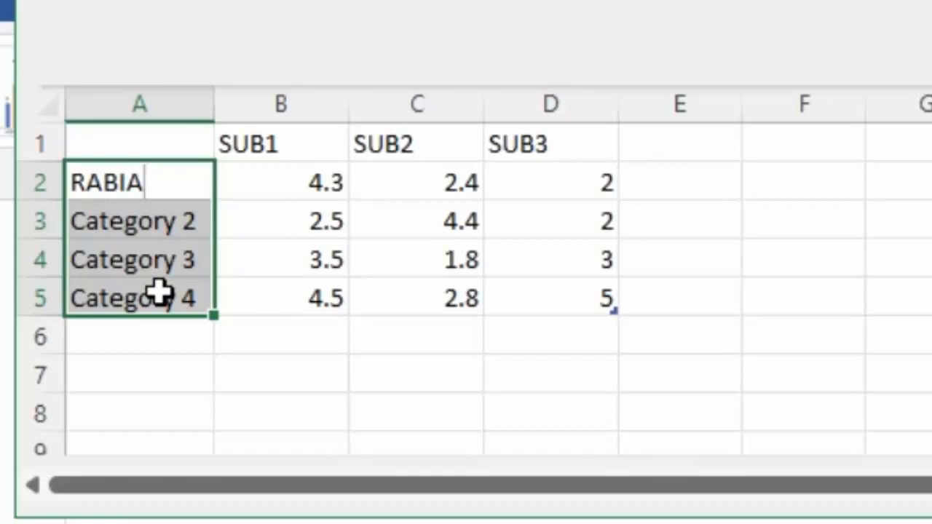
{"action": "key", "text": "Return"}
{"action": "key", "text": "BackSpace"}
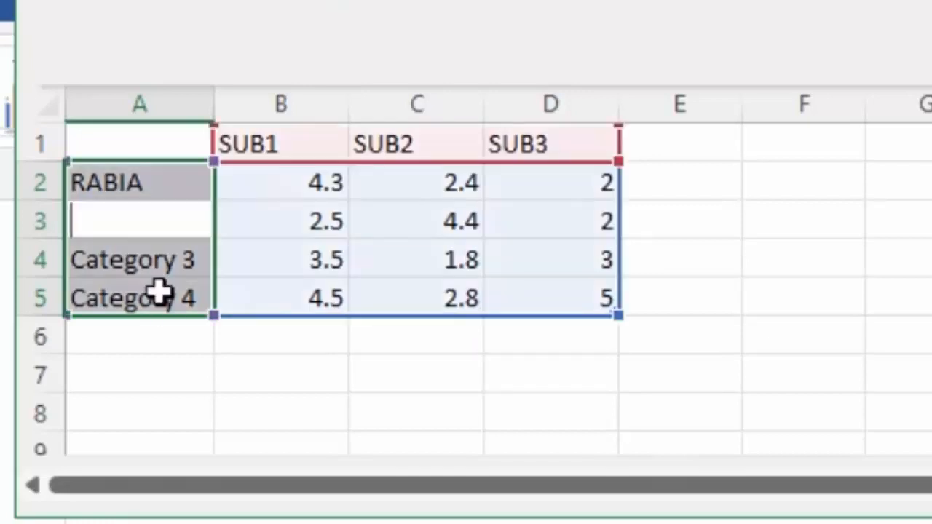
{"action": "type", "text": "FA"}
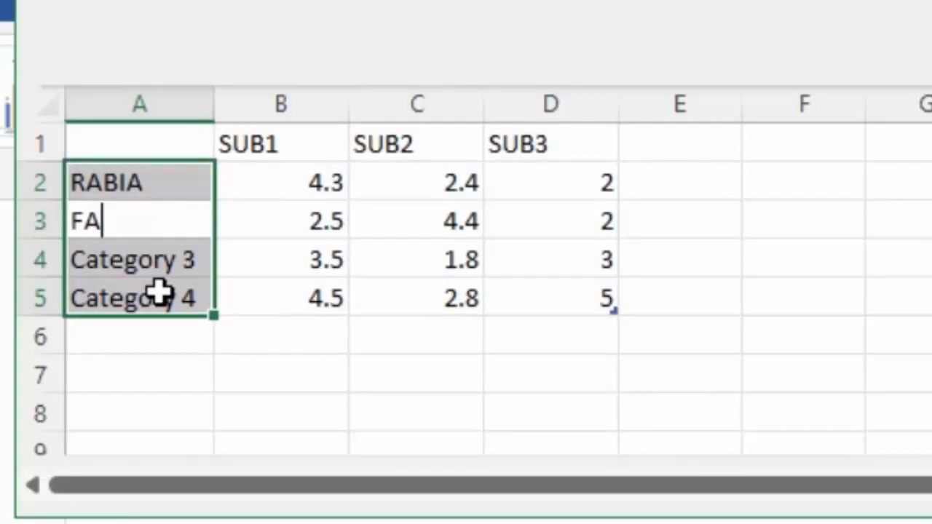
{"action": "type", "text": "TIMA"}
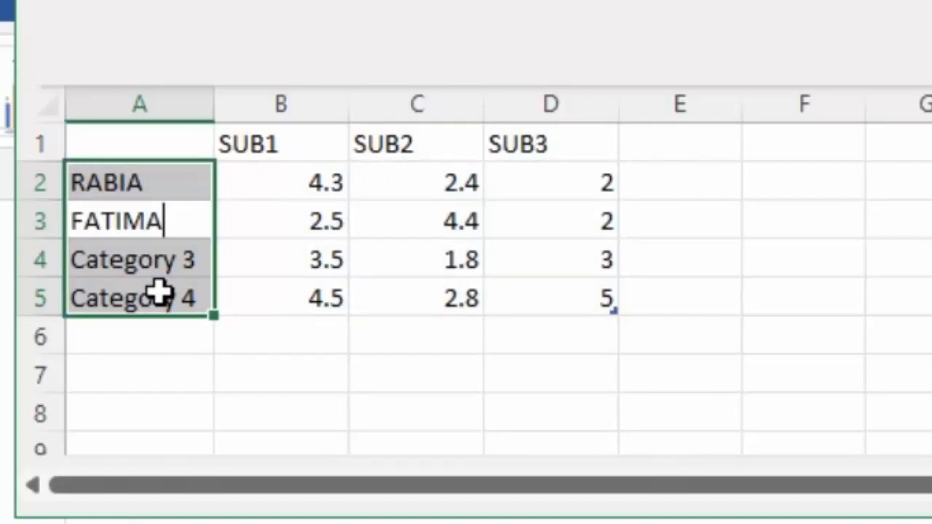
{"action": "key", "text": "Return"}
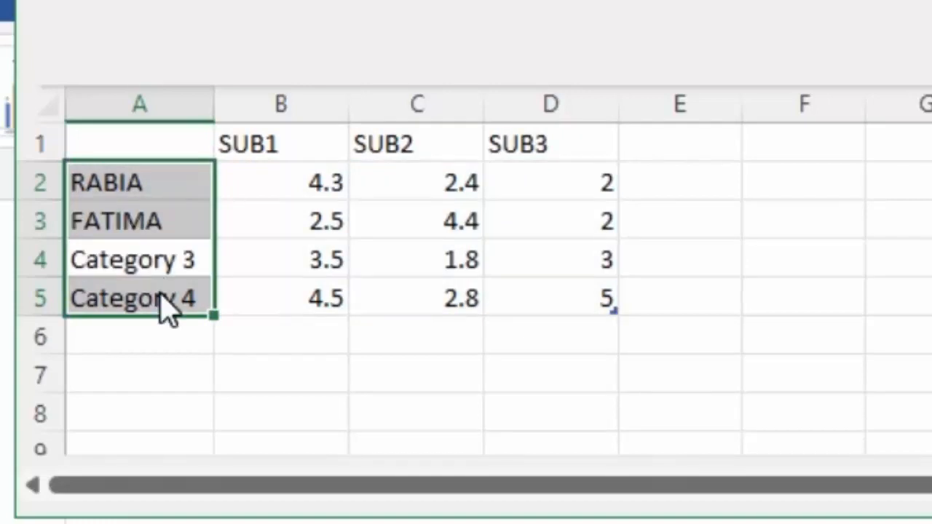
{"action": "type", "text": "NOOR"}
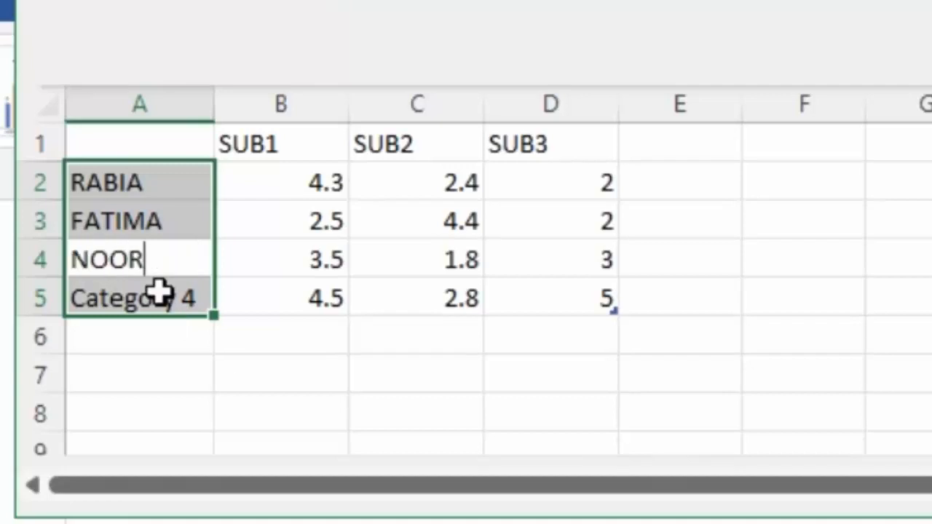
{"action": "key", "text": "Return"}
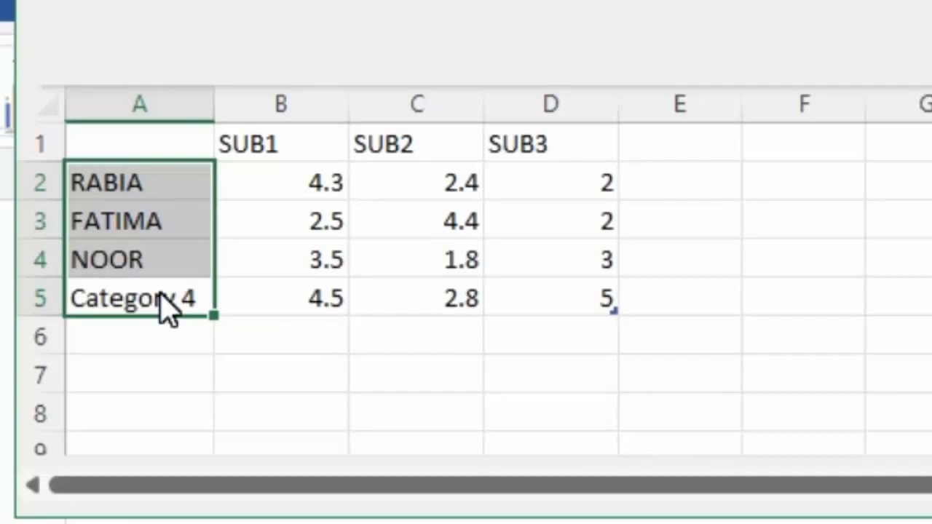
{"action": "type", "text": "SONIA"}
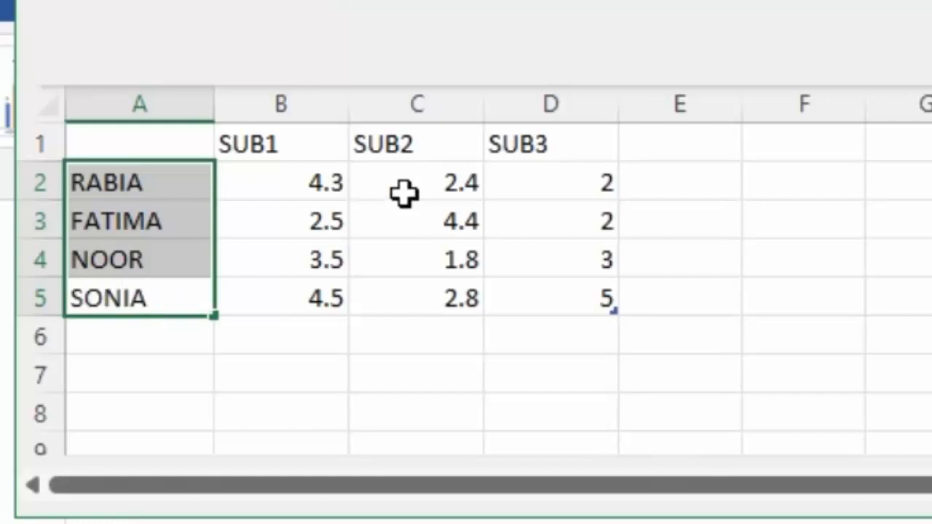
Fill the score cells row by row with 28/57/69, 86/28/59, 39/20/49 and 29/79/39, then close the data sheet
{"action": "left_click", "coordinate": [322, 183]}
{"action": "left_click_drag", "start_coordinate": [322, 183], "coordinate": [604, 308]}
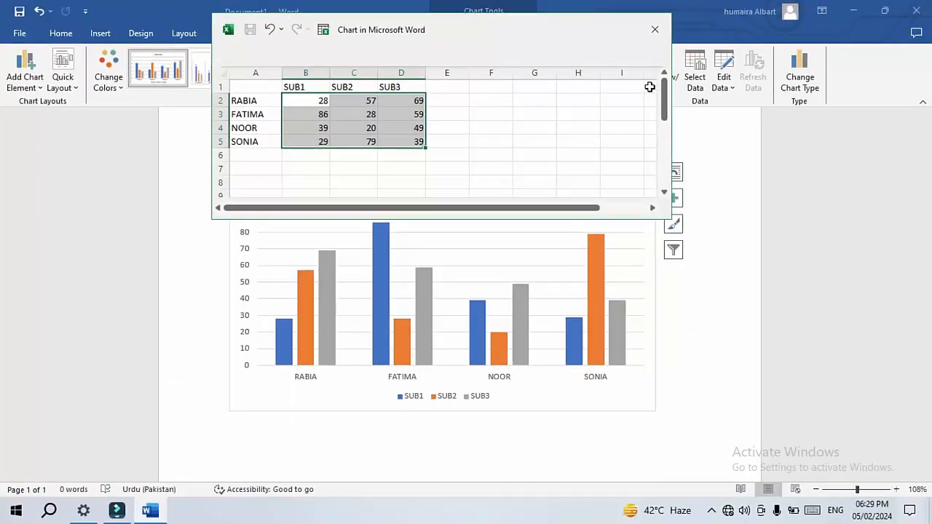
{"action": "left_click", "coordinate": [653, 31]}
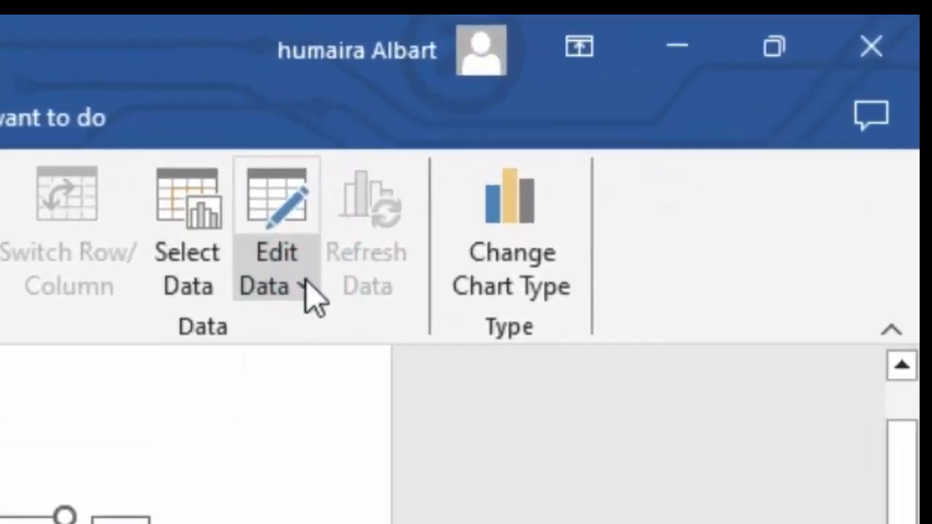
Open the chart's data for editing in Excel
{"action": "left_click", "coordinate": [733, 87]}
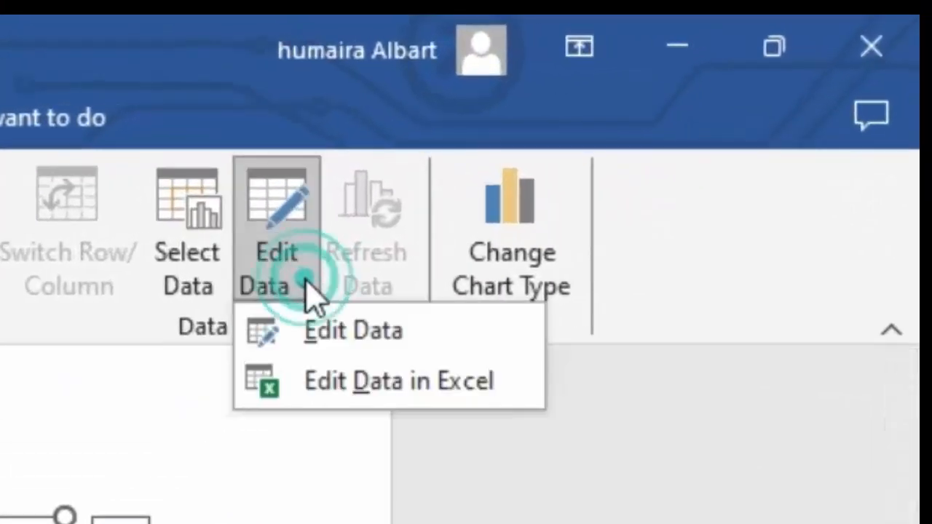
{"action": "left_click", "coordinate": [313, 380]}
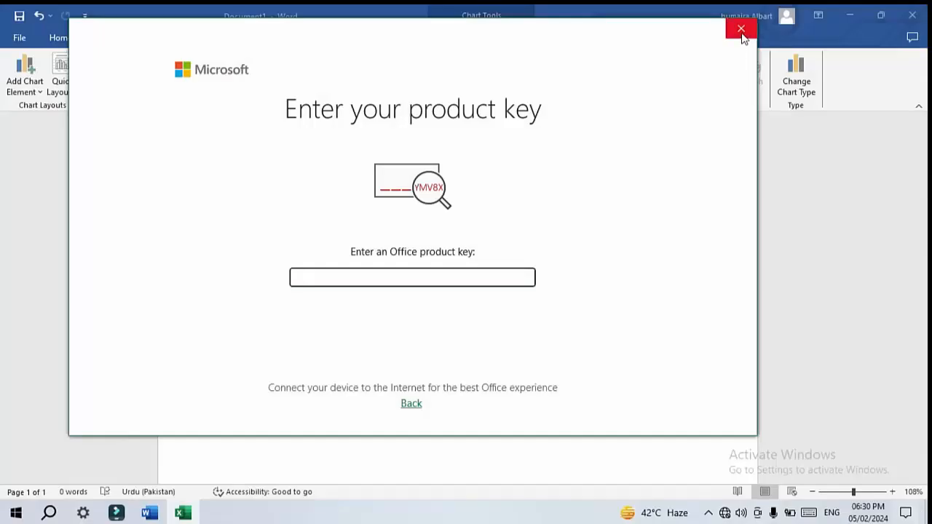
{"action": "left_click", "coordinate": [741, 28]}
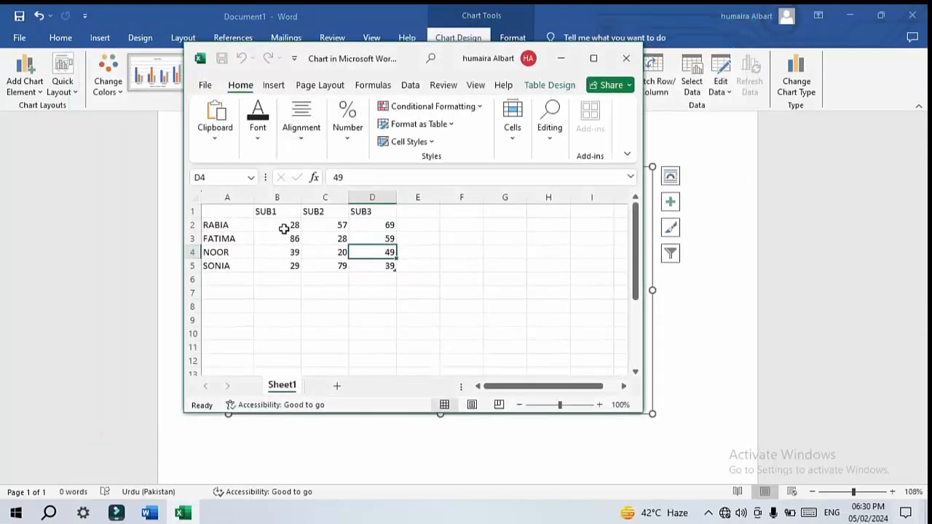
Change the first student's SUB1 score to 89 and the last student's SUB1 score to 86, then close Excel
{"action": "left_click", "coordinate": [284, 228]}
{"action": "key", "text": "BackSpace"}
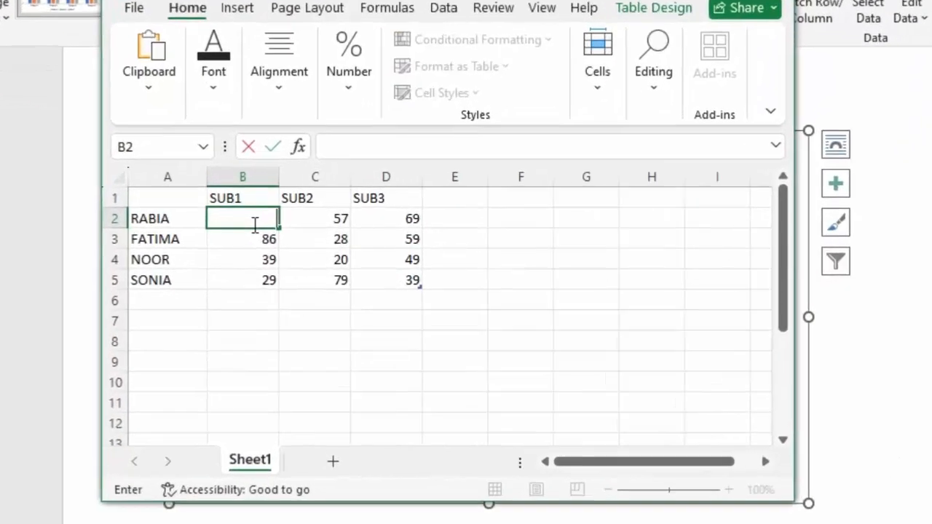
{"action": "type", "text": "89"}
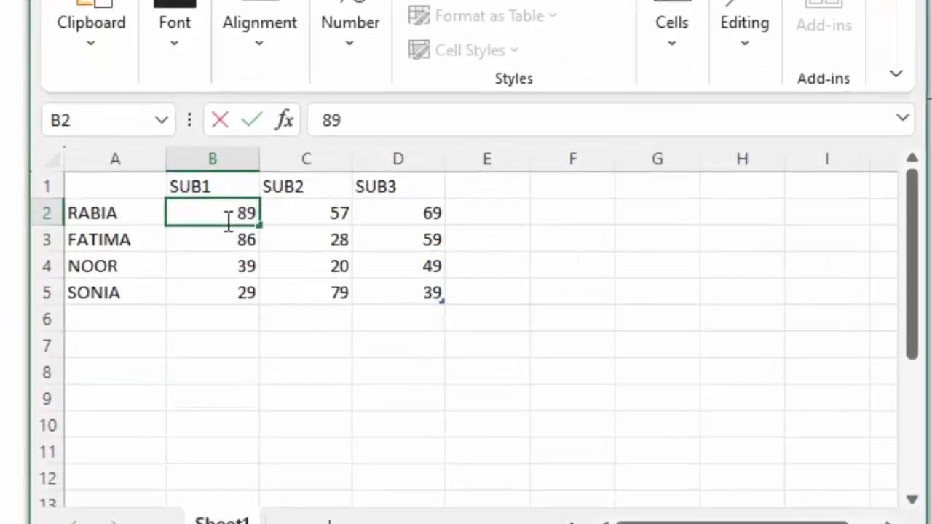
{"action": "left_click", "coordinate": [255, 293]}
{"action": "key", "text": "BackSpace"}
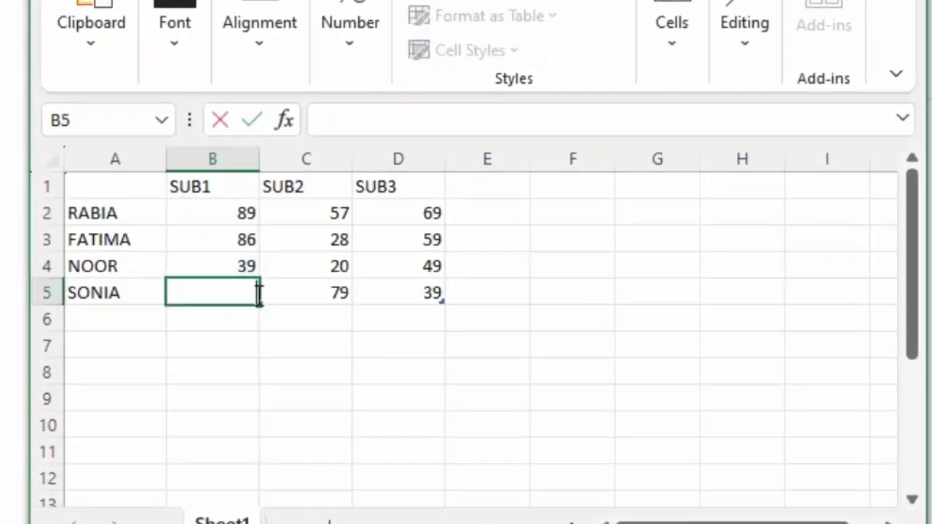
{"action": "type", "text": "86"}
{"action": "key", "text": "Return"}
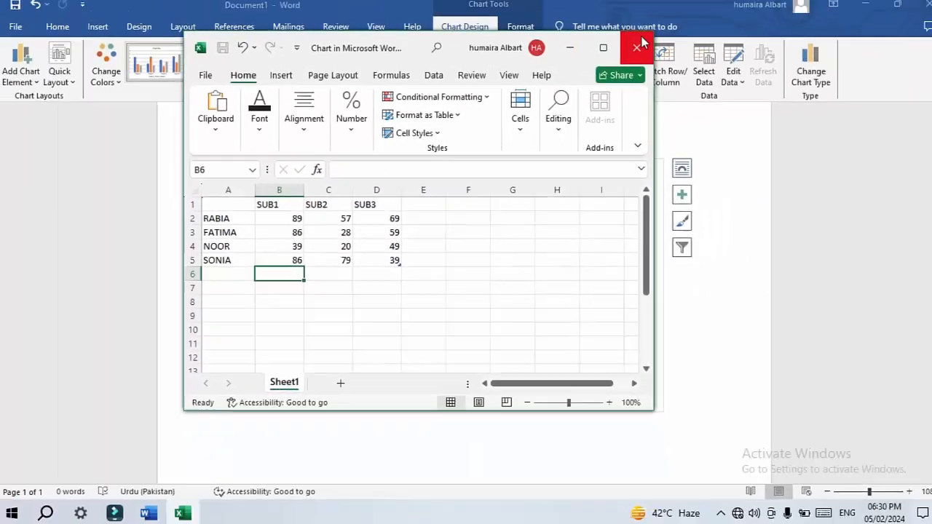
{"action": "left_click", "coordinate": [630, 49]}
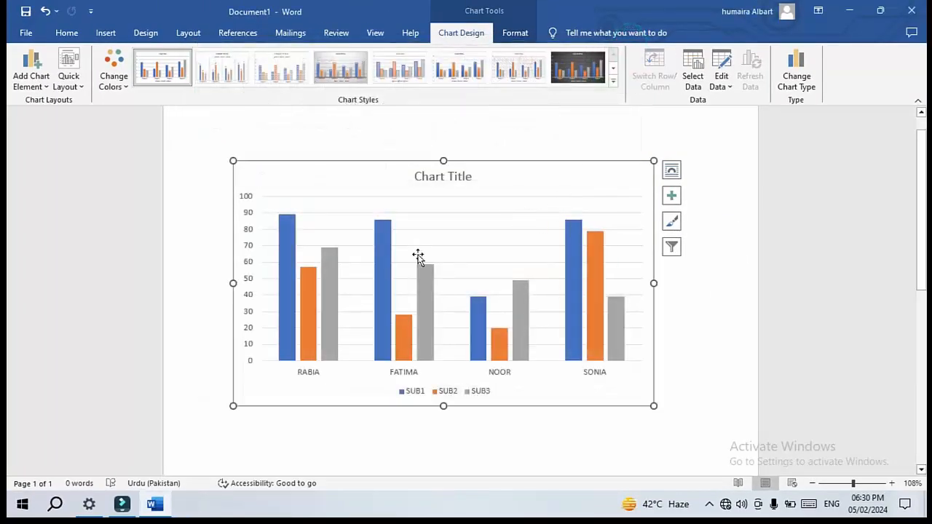
Hide the SUB3 series and the SONIA category from the chart through the chart's data source selection, then close Excel
{"action": "mouse_move", "coordinate": [528, 336]}
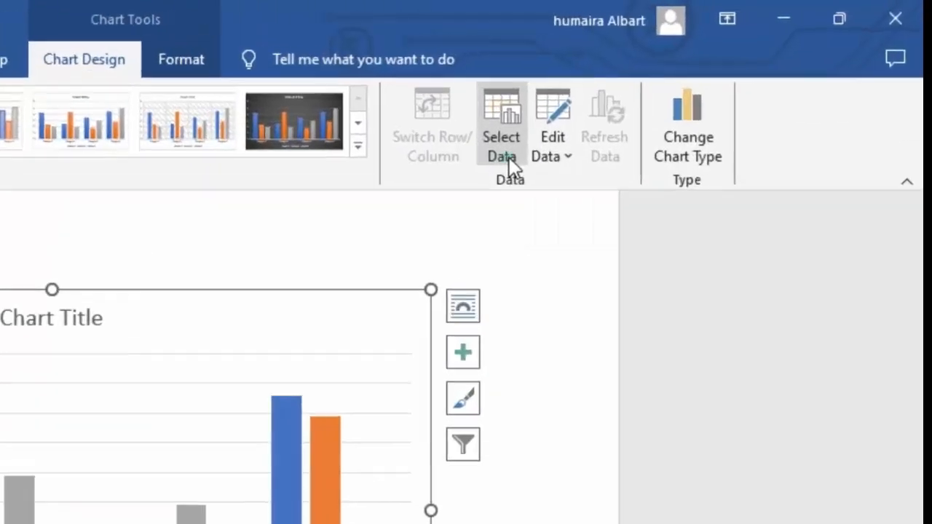
{"action": "left_click", "coordinate": [697, 89]}
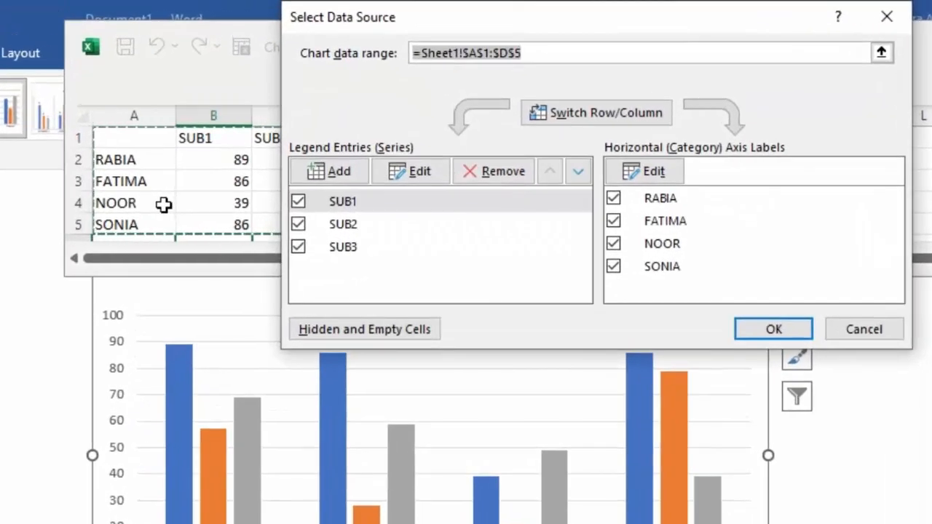
{"action": "left_click", "coordinate": [346, 251]}
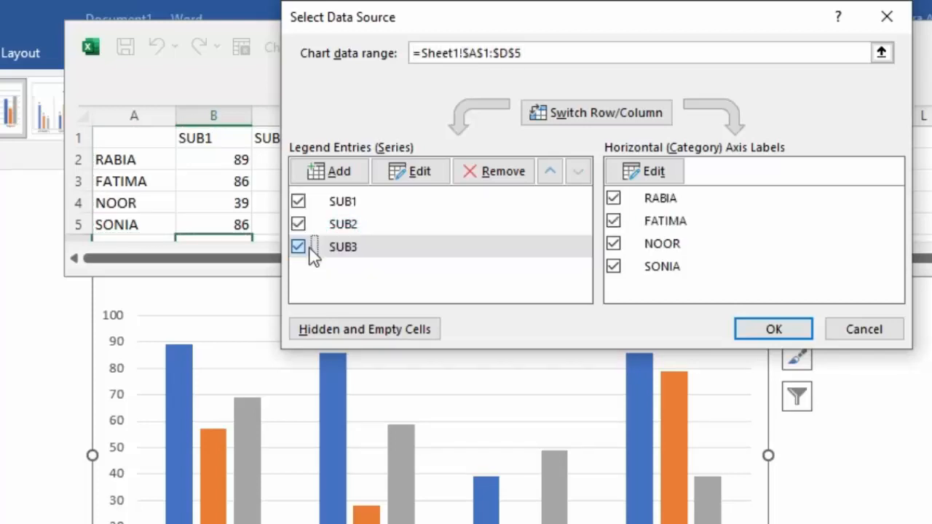
{"action": "left_click", "coordinate": [309, 248]}
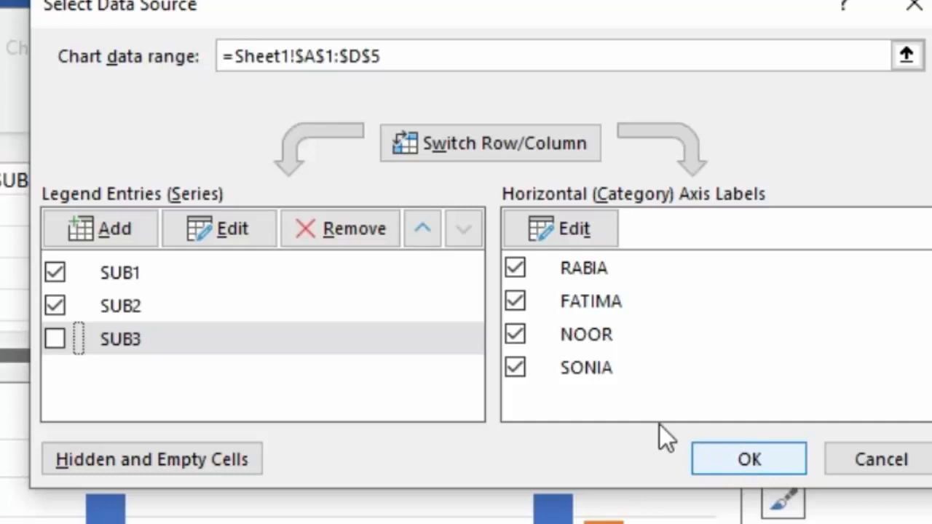
{"action": "left_click", "coordinate": [556, 365]}
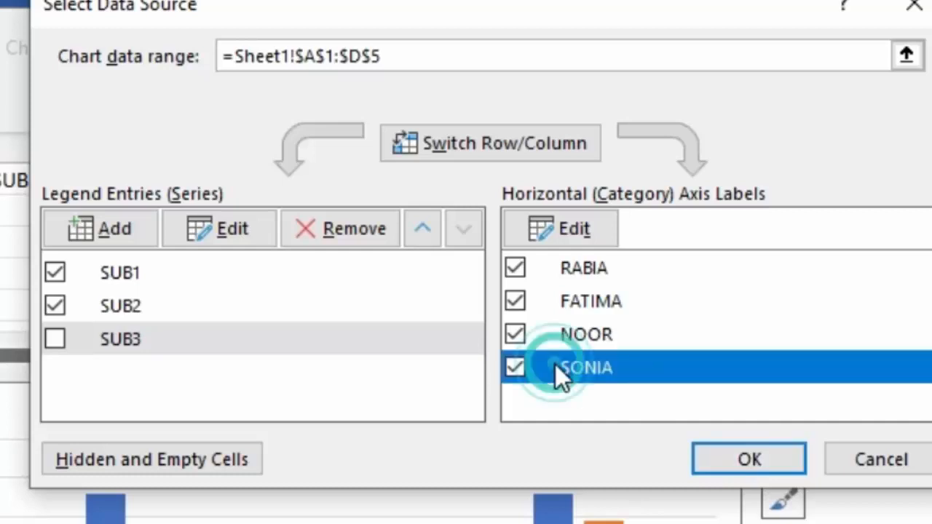
{"action": "left_click", "coordinate": [514, 368]}
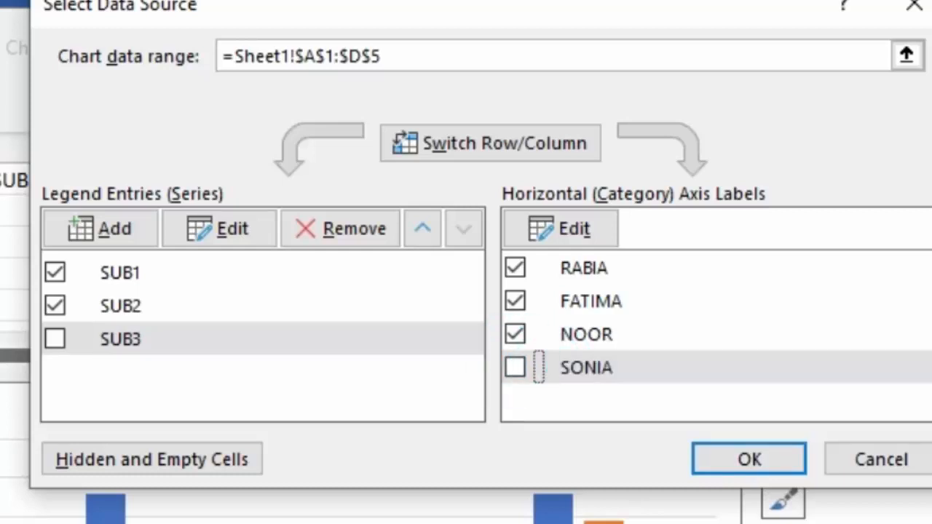
{"action": "left_click", "coordinate": [750, 461]}
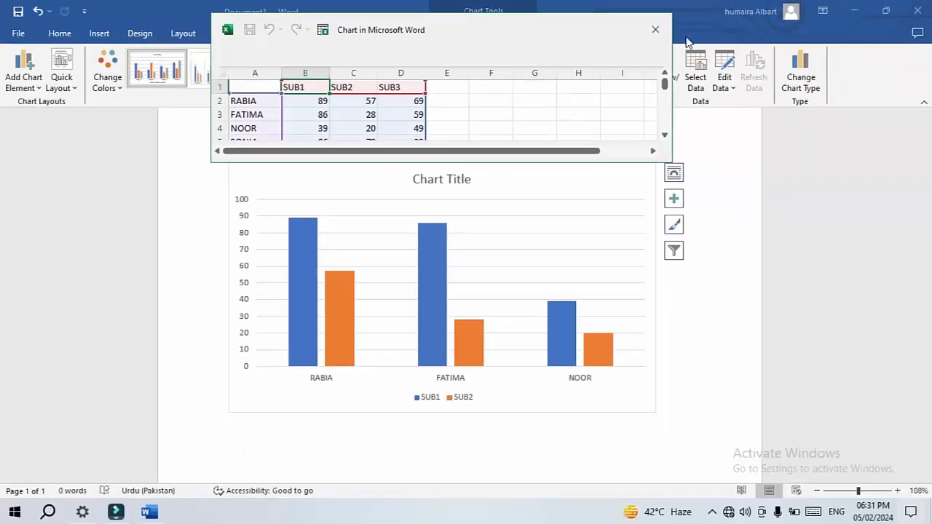
{"action": "left_click", "coordinate": [656, 29]}
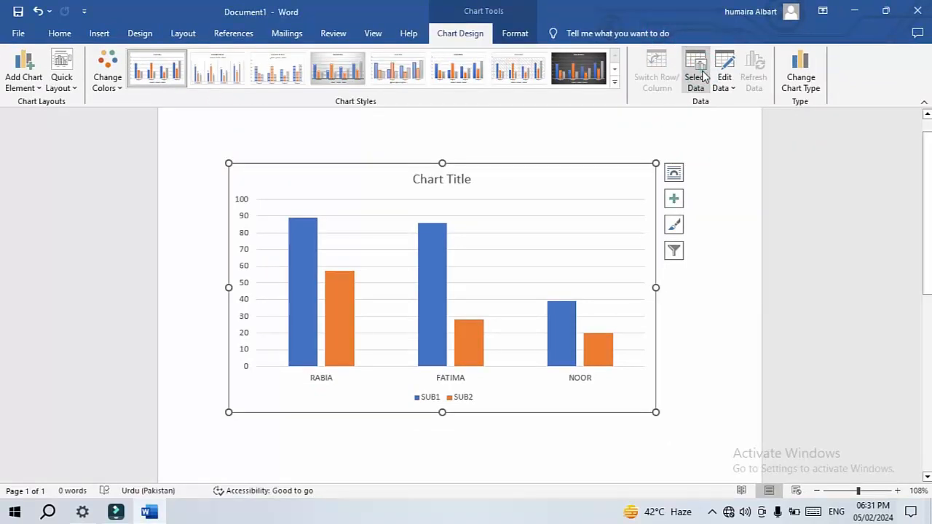
Show the SUB3 series and the SONIA category in the chart again, then close Excel
{"action": "left_click", "coordinate": [702, 75]}
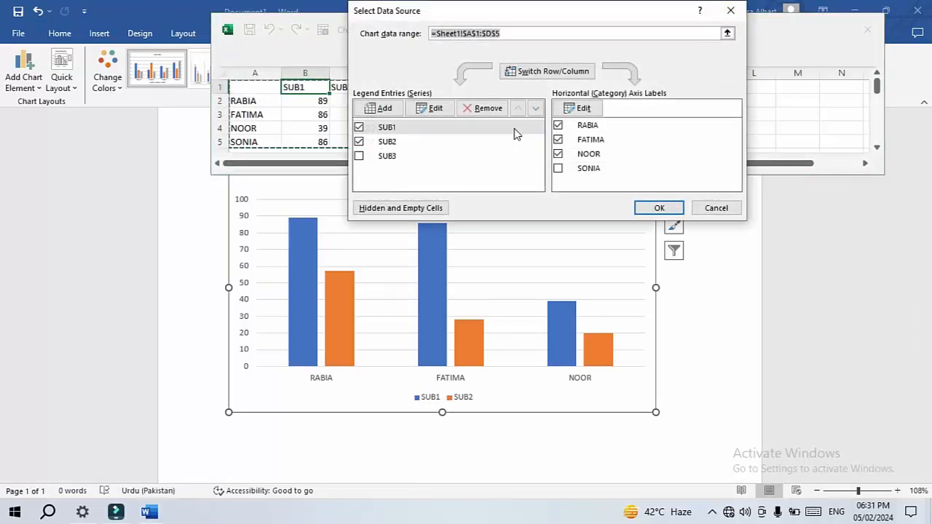
{"action": "left_click", "coordinate": [557, 168]}
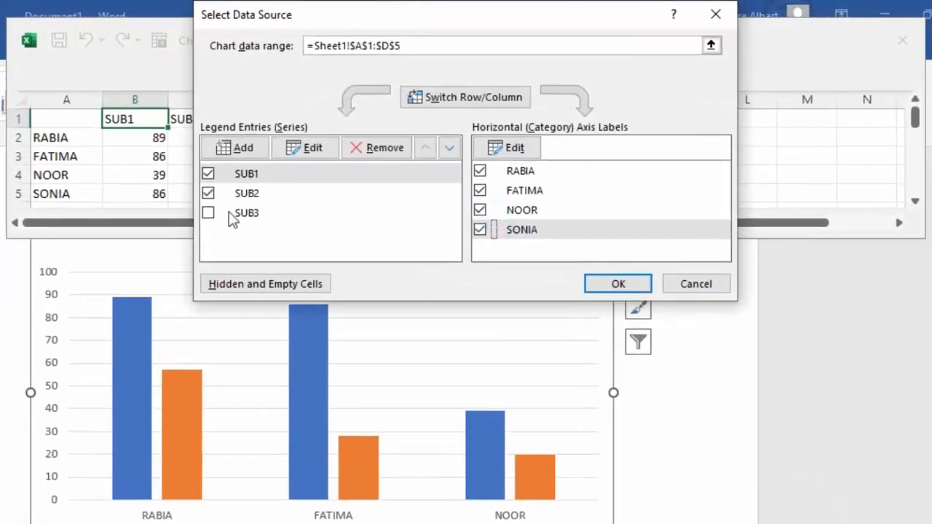
{"action": "left_click", "coordinate": [208, 213]}
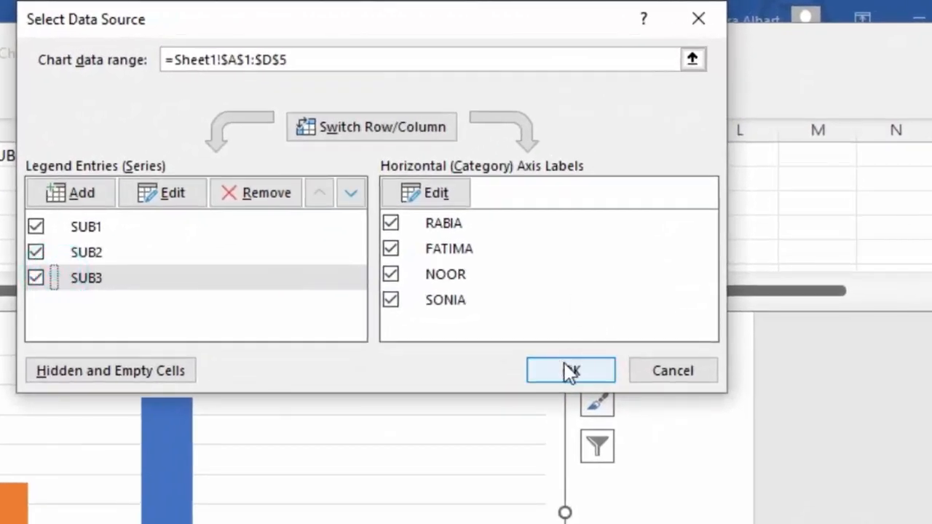
{"action": "left_click", "coordinate": [570, 372]}
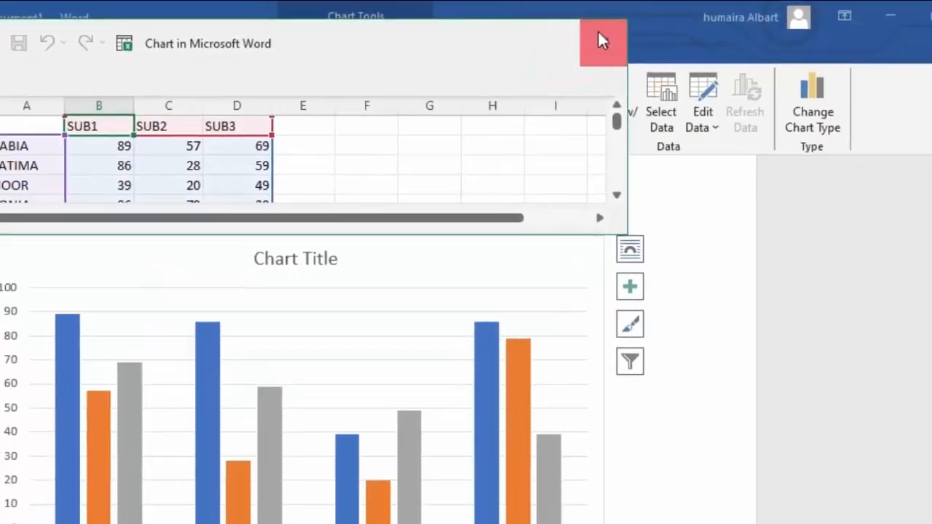
{"action": "left_click", "coordinate": [598, 37]}
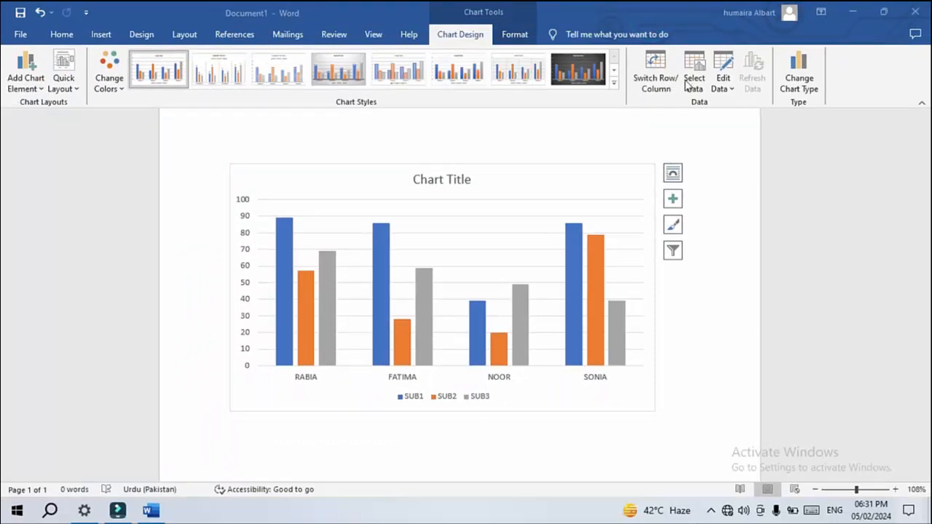
Change the chart type to 3-D Surface
{"action": "left_click", "coordinate": [801, 83]}
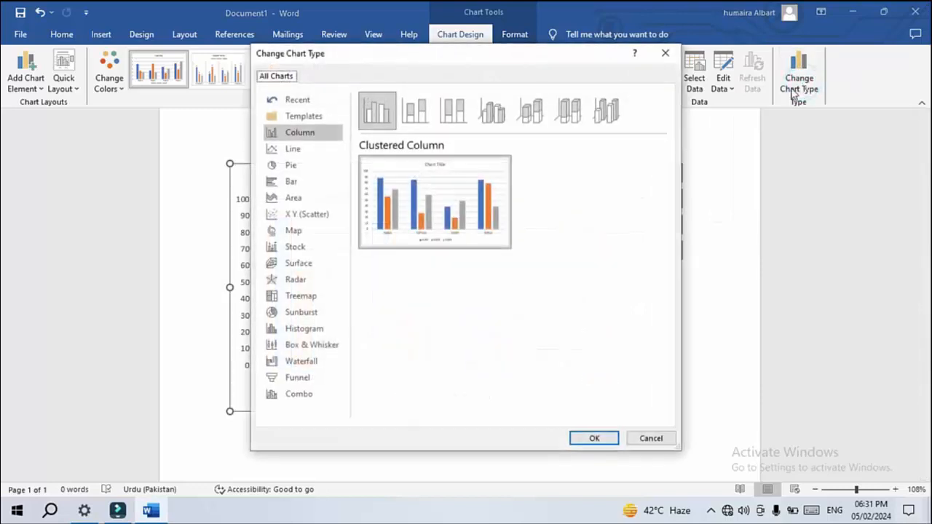
{"action": "mouse_move", "coordinate": [445, 199]}
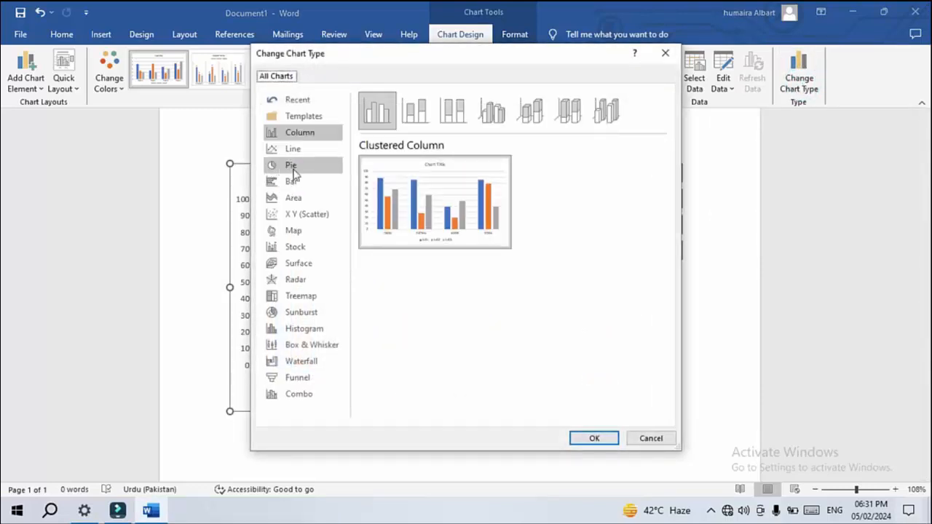
{"action": "left_click", "coordinate": [292, 182]}
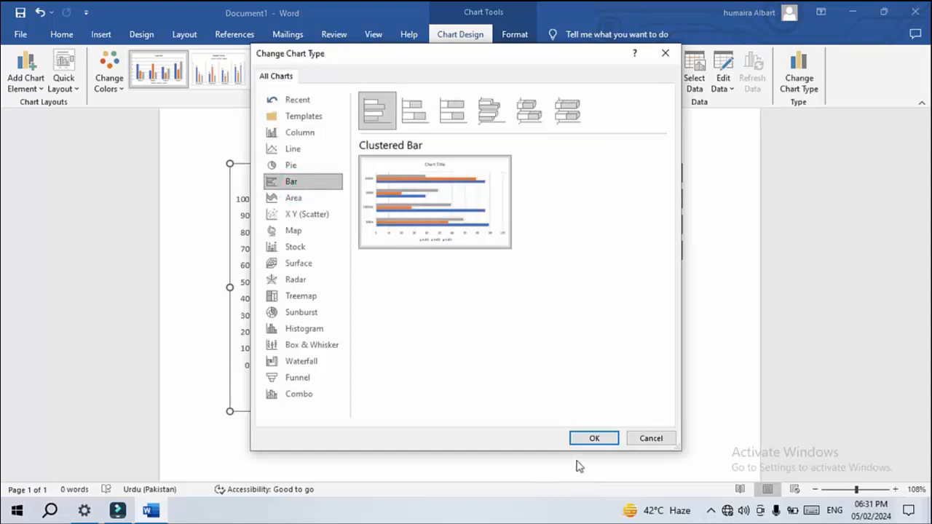
{"action": "left_click", "coordinate": [298, 262]}
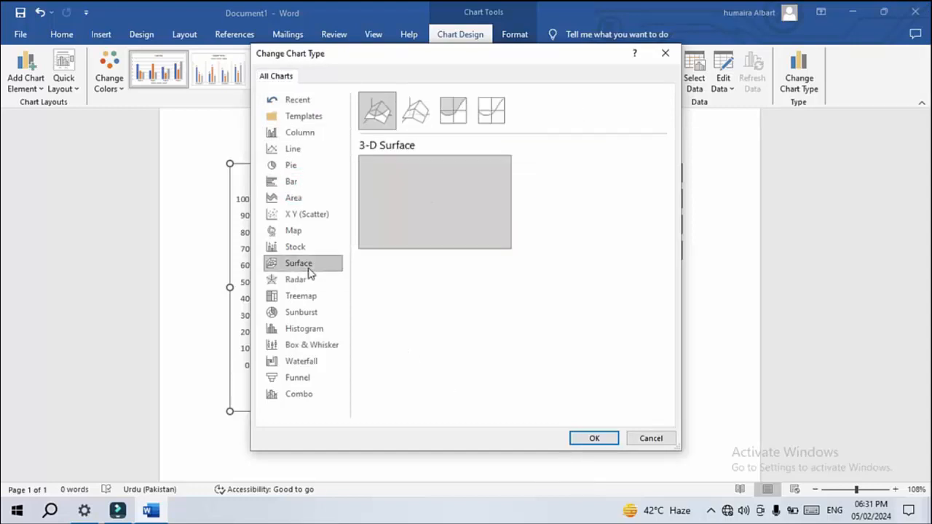
{"action": "left_click", "coordinate": [593, 440]}
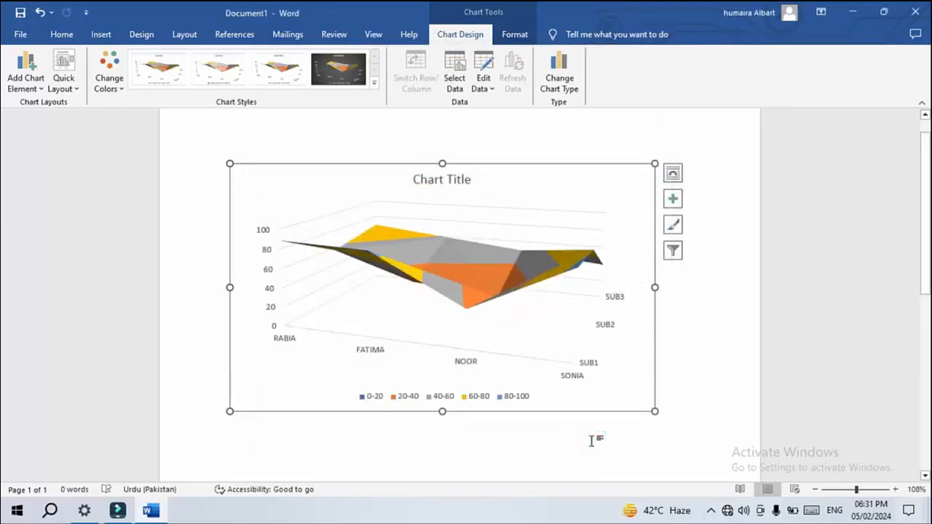
Change the chart type back to Clustered Column
{"action": "left_click", "coordinate": [558, 77]}
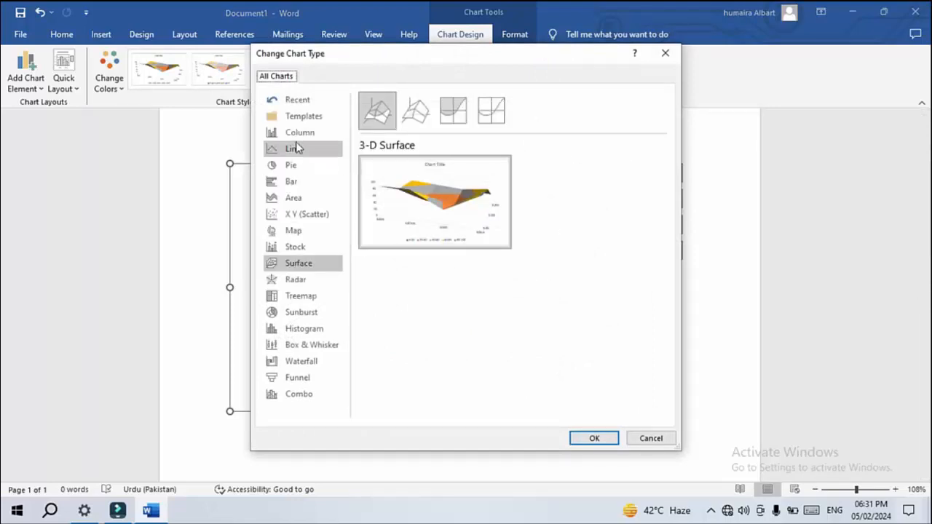
{"action": "left_click", "coordinate": [299, 134]}
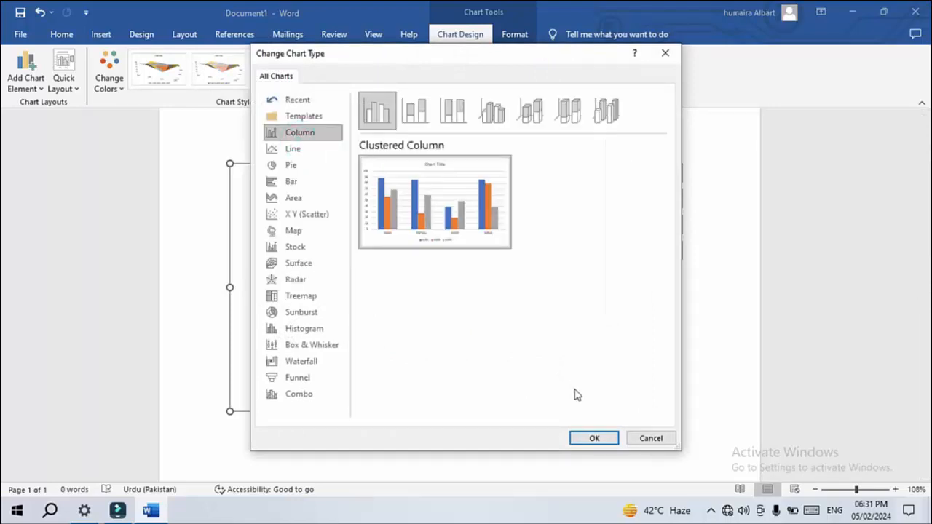
{"action": "left_click", "coordinate": [594, 438]}
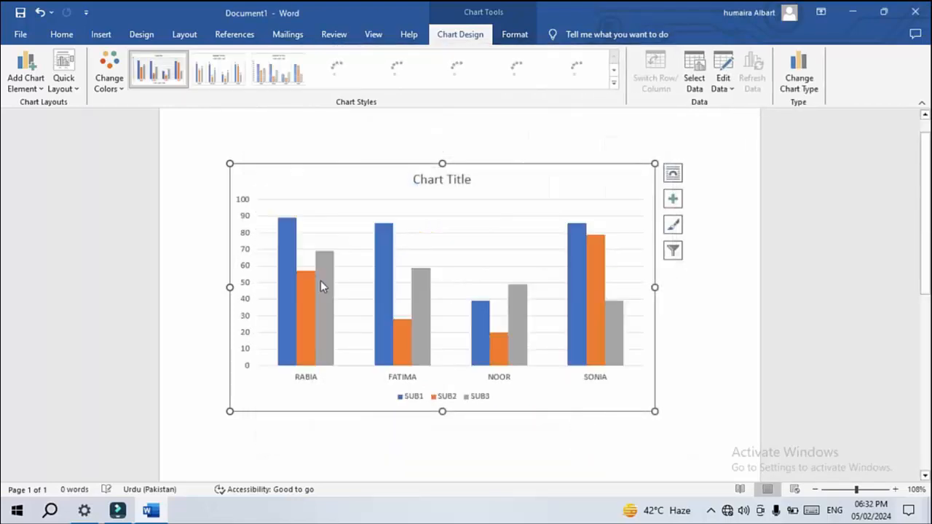
Browse the chart colour palettes and the chart styles gallery without applying a new look
{"action": "left_click", "coordinate": [118, 91]}
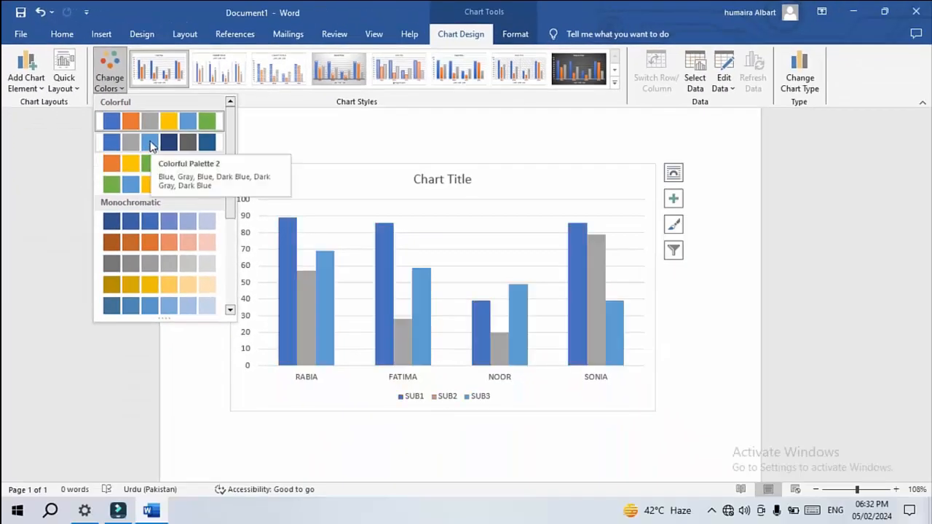
{"action": "left_click", "coordinate": [135, 124]}
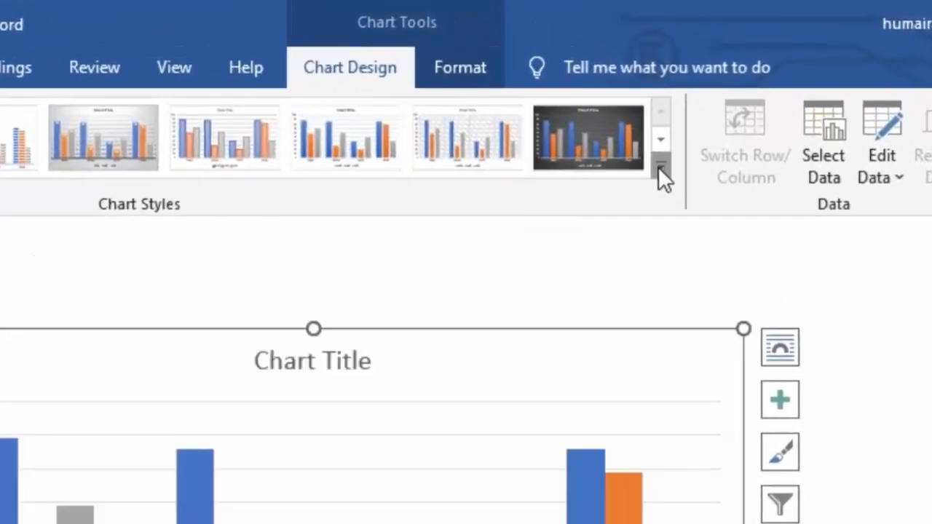
{"action": "left_click", "coordinate": [656, 156]}
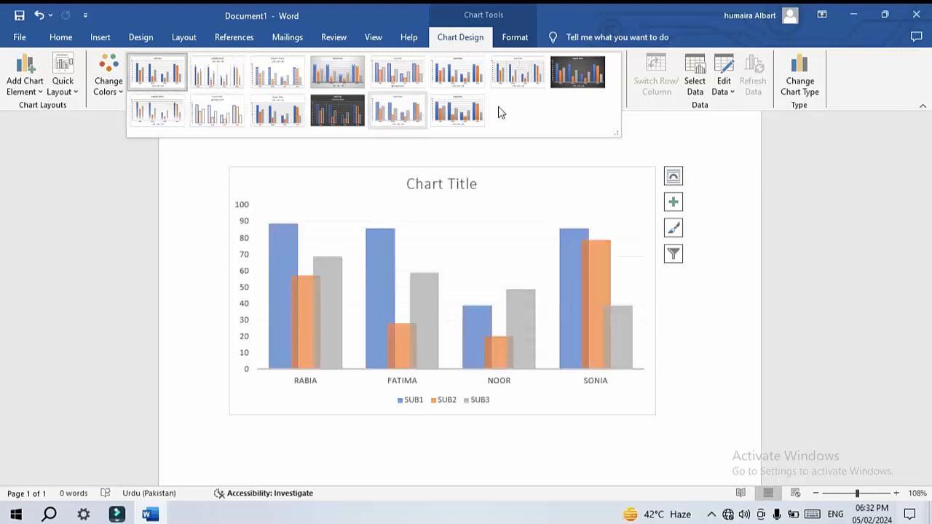
{"action": "left_click", "coordinate": [557, 212]}
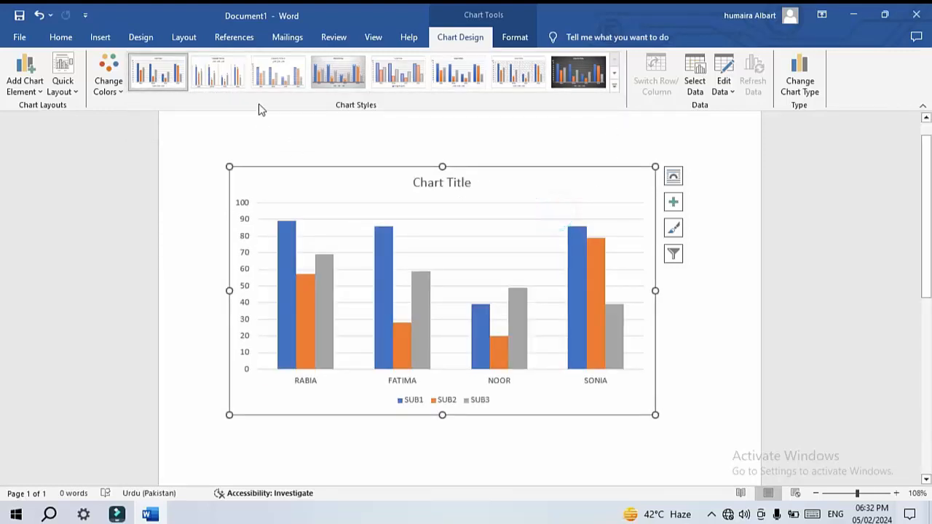
Browse the Quick Layout options and the Add Chart Element entries for axes and axis titles
{"action": "left_click", "coordinate": [72, 88]}
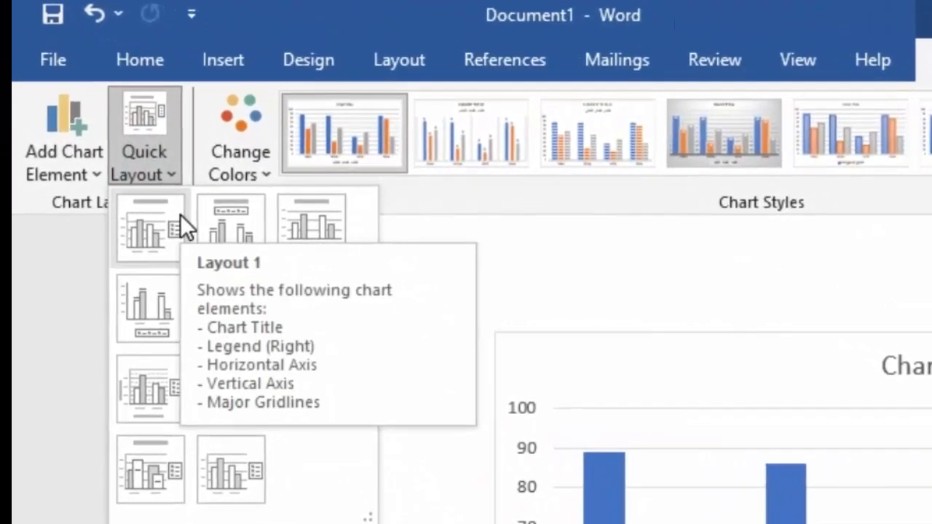
{"action": "left_click", "coordinate": [102, 169]}
{"action": "left_click", "coordinate": [102, 168]}
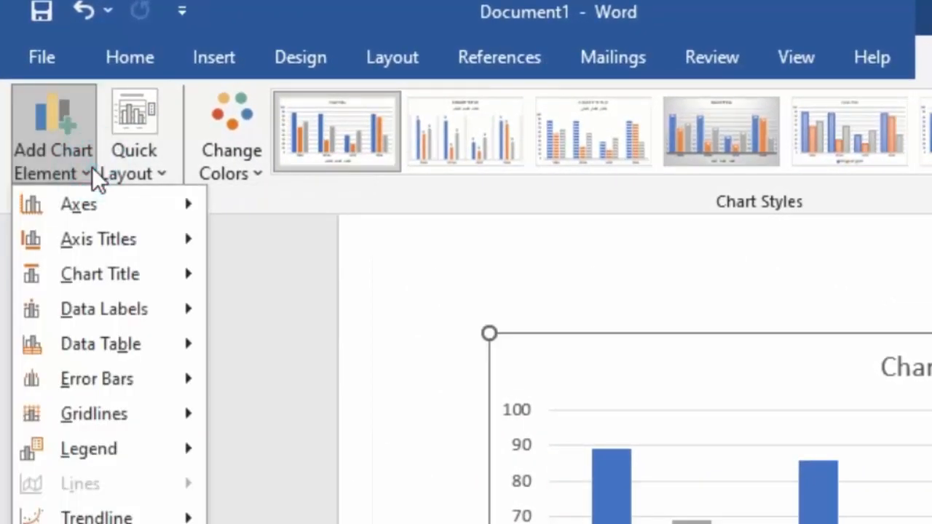
{"action": "mouse_move", "coordinate": [116, 209]}
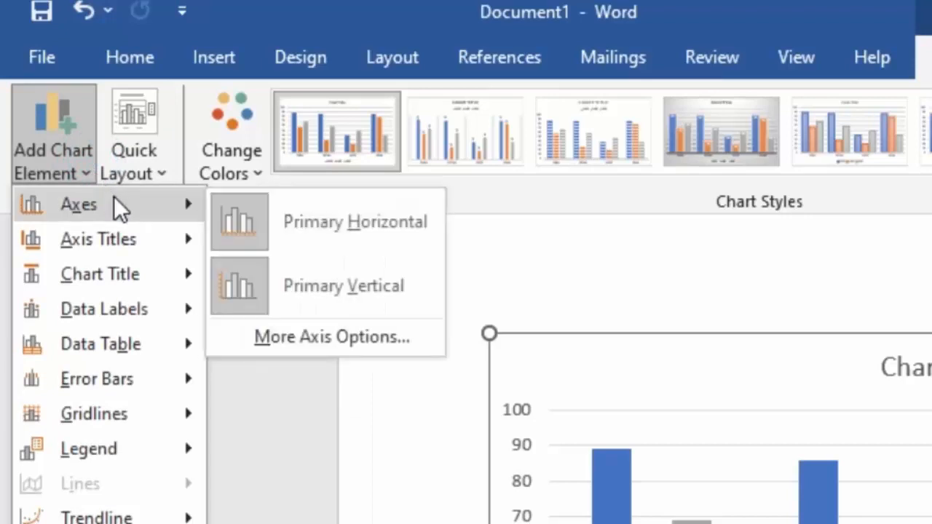
{"action": "mouse_move", "coordinate": [134, 229]}
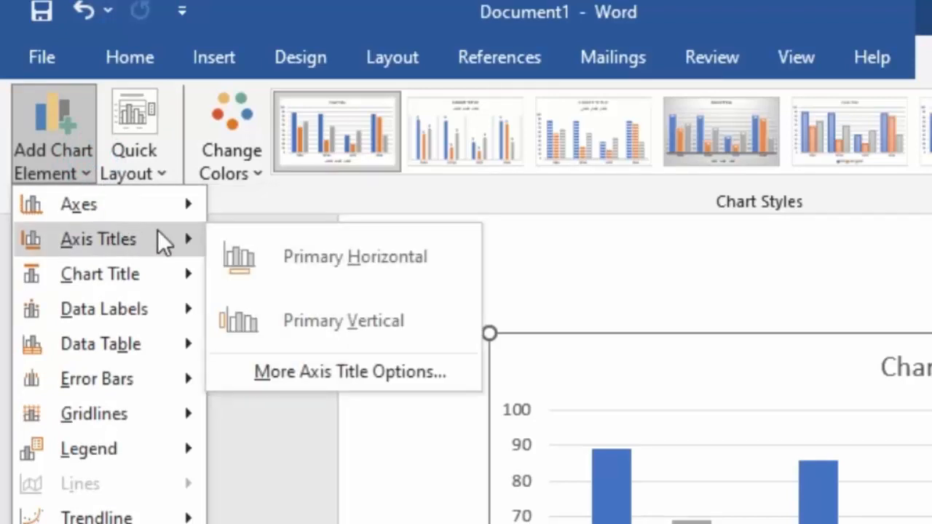
Replace the chart title text with STUDENT
{"action": "left_click", "coordinate": [927, 356]}
{"action": "left_click", "coordinate": [931, 357]}
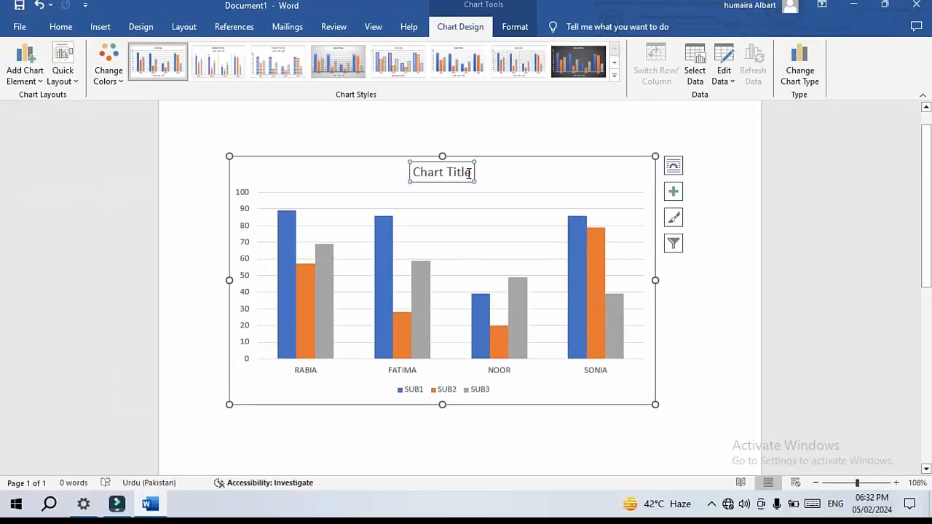
{"action": "left_click", "coordinate": [612, 226]}
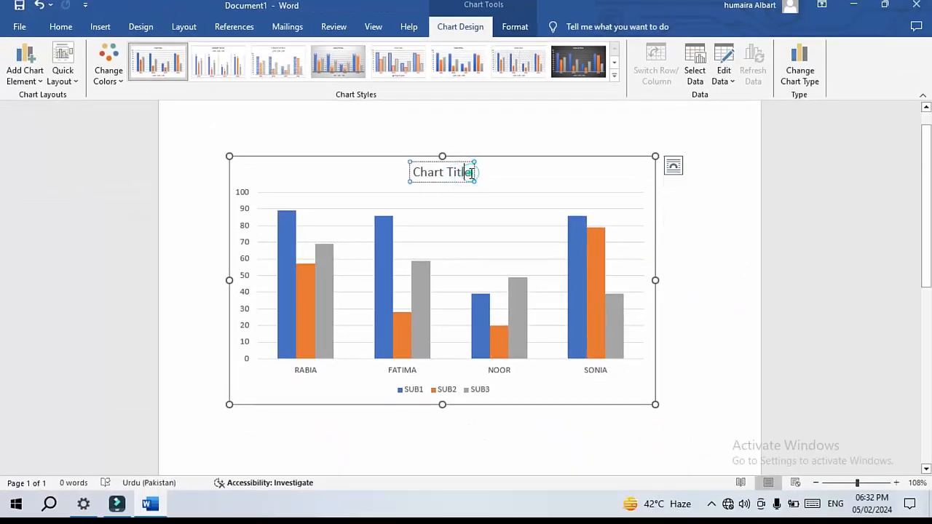
{"action": "key", "text": "BackSpace"}
{"action": "key", "text": "BackSpace"}
{"action": "key", "text": "BackSpace"}
{"action": "key", "text": "BackSpace"}
{"action": "key", "text": "BackSpace"}
{"action": "key", "text": "BackSpace"}
{"action": "key", "text": "BackSpace"}
{"action": "key", "text": "BackSpace"}
{"action": "key", "text": "BackSpace"}
{"action": "key", "text": "BackSpace"}
{"action": "key", "text": "BackSpace"}
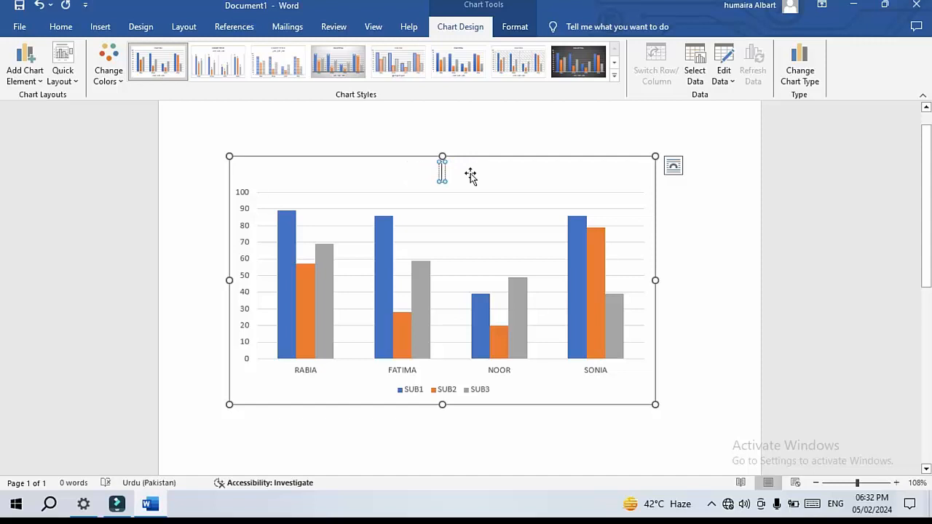
{"action": "type", "text": "STU"}
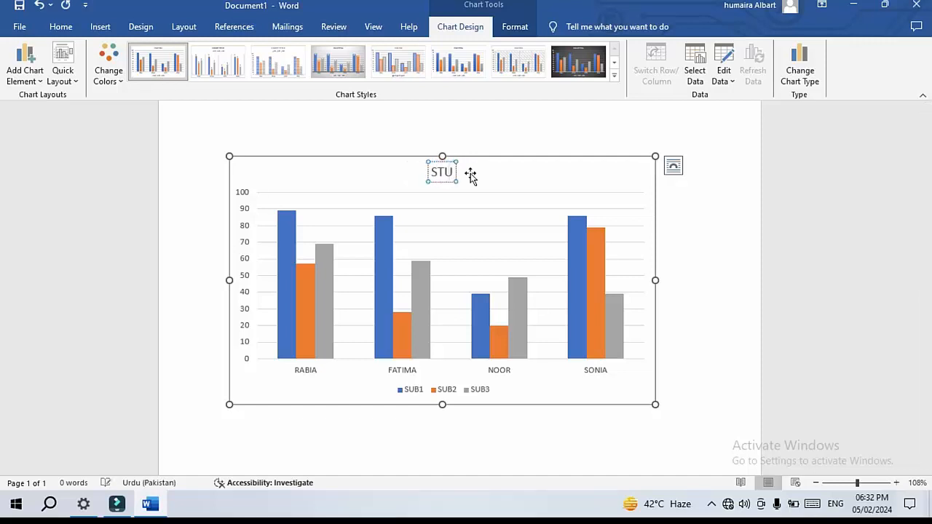
{"action": "key", "text": "BackSpace"}
{"action": "key", "text": "BackSpace"}
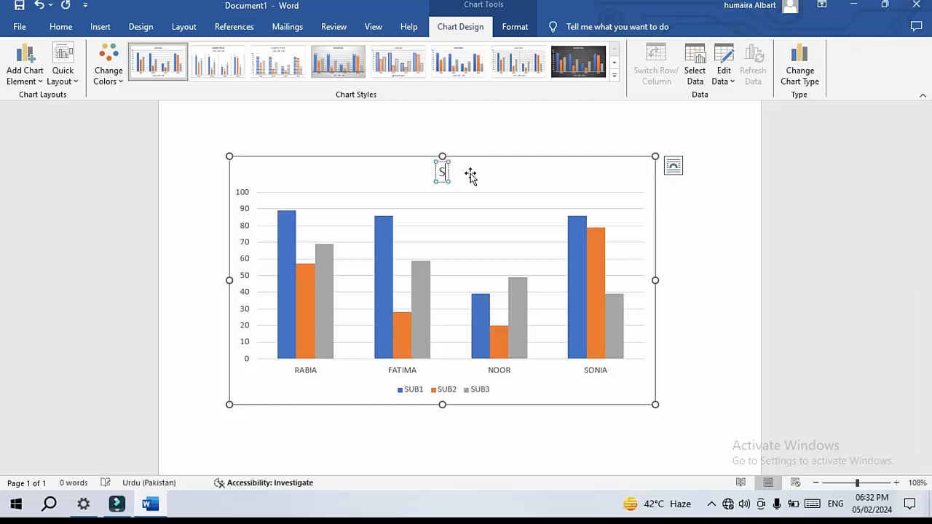
{"action": "type", "text": "TUDENT"}
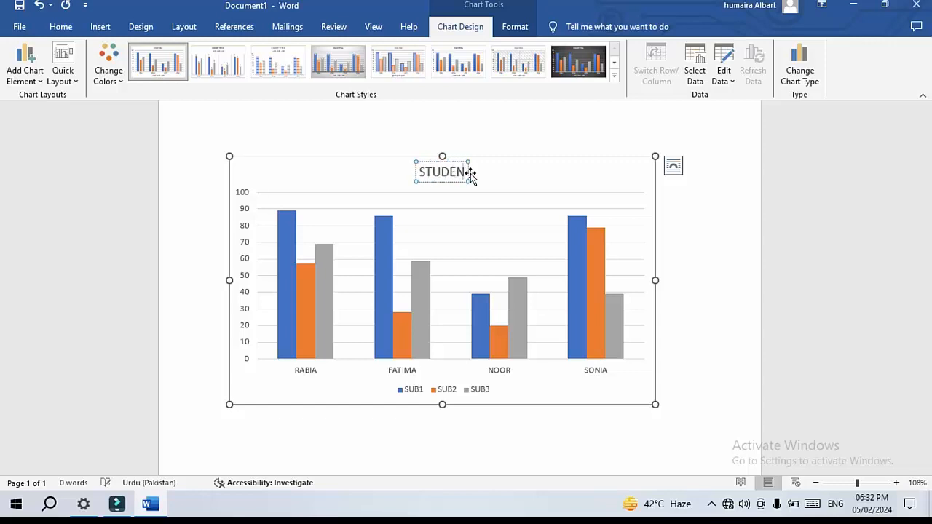
{"action": "type", "text": " DAT"}
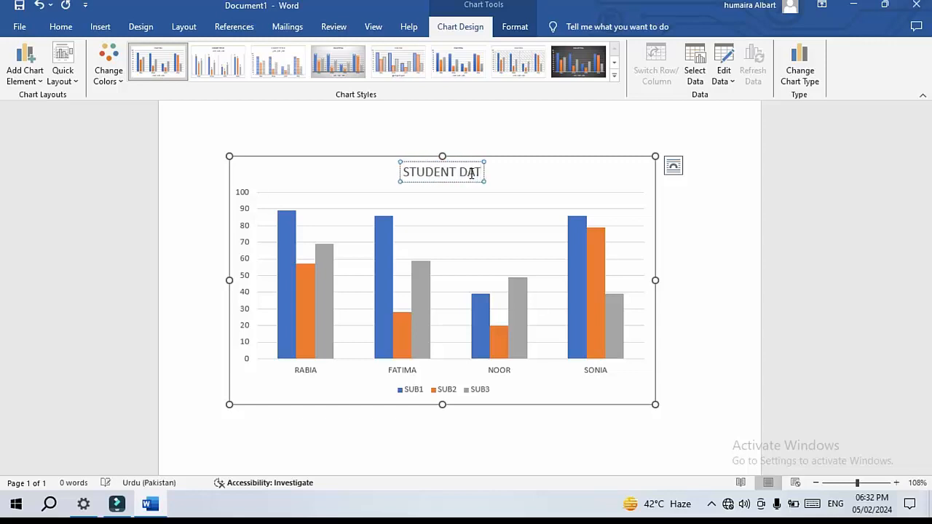
{"action": "type", "text": "A"}
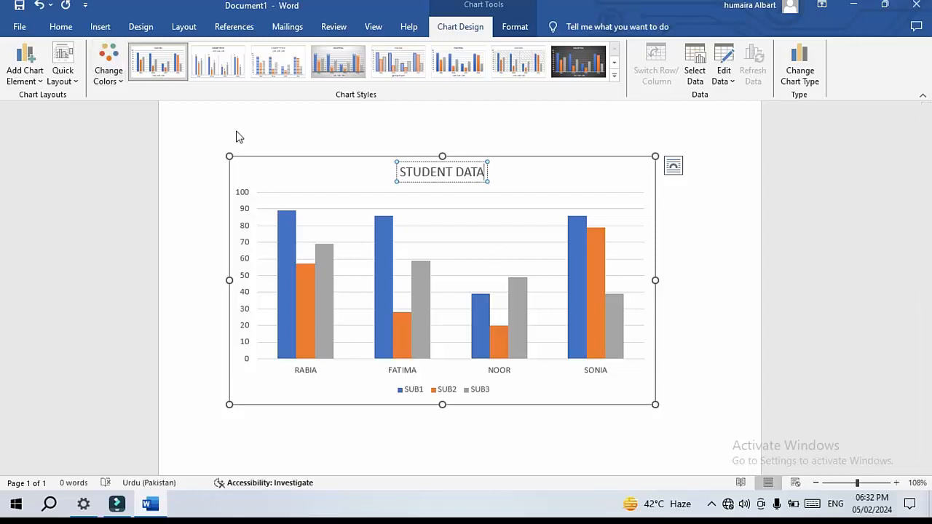
Complete the chart title so it reads STUDENT DATA and deselect the title
{"action": "left_click", "coordinate": [274, 169]}
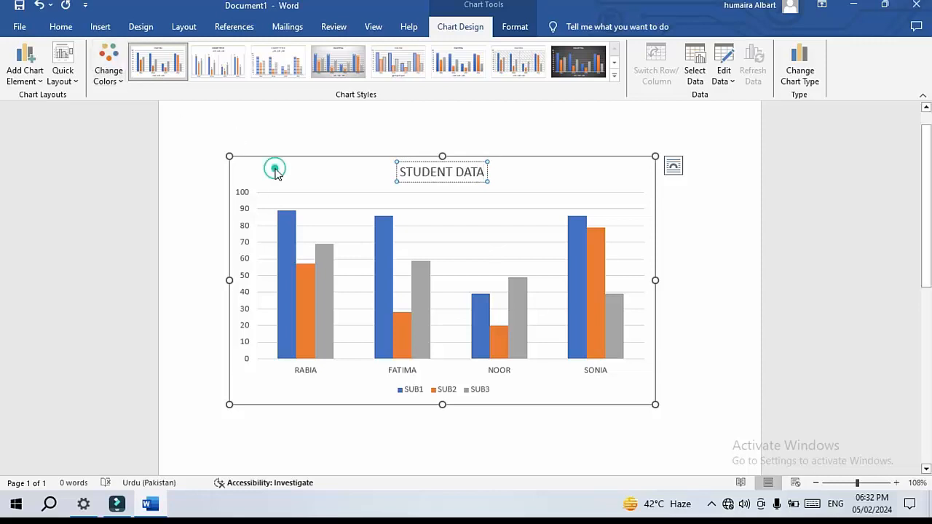
Preview the primary horizontal axis and axis title options under Add Chart Element
{"action": "left_click", "coordinate": [25, 70]}
{"action": "mouse_move", "coordinate": [51, 96]}
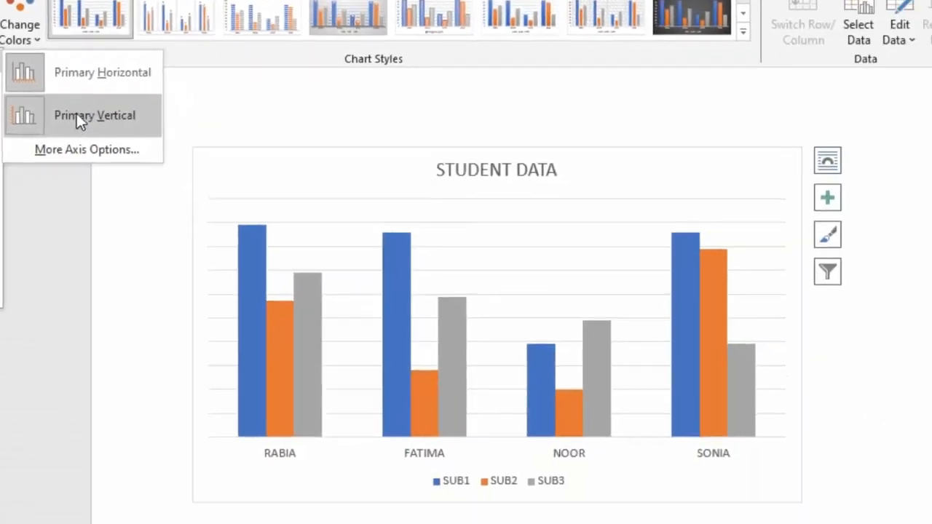
{"action": "left_click", "coordinate": [153, 170]}
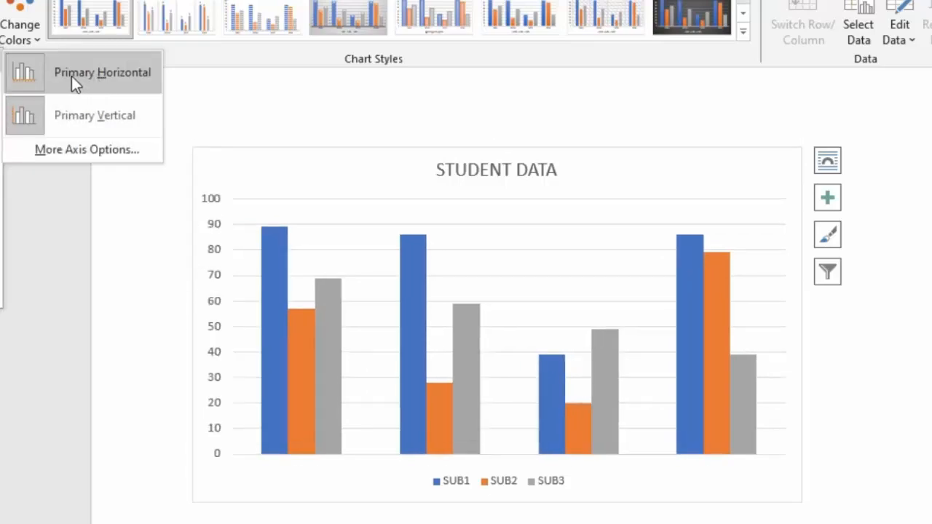
{"action": "mouse_move", "coordinate": [1, 84]}
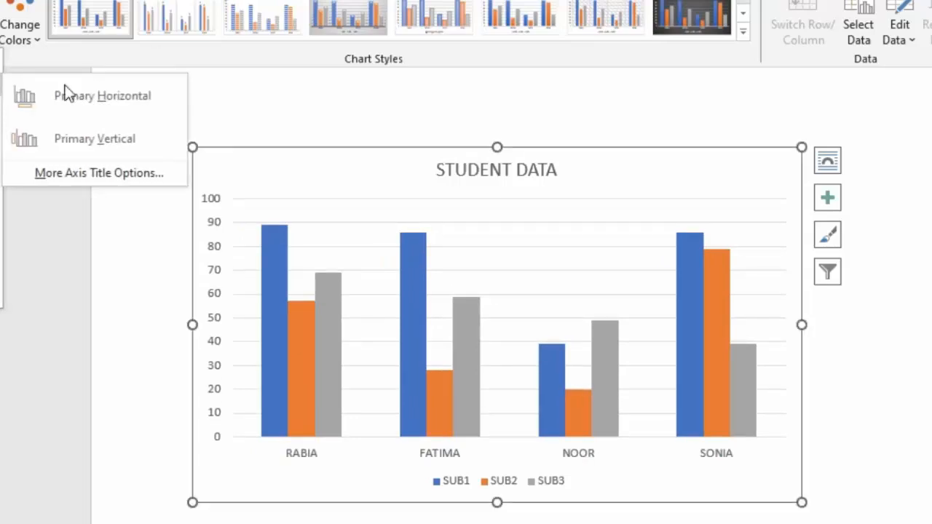
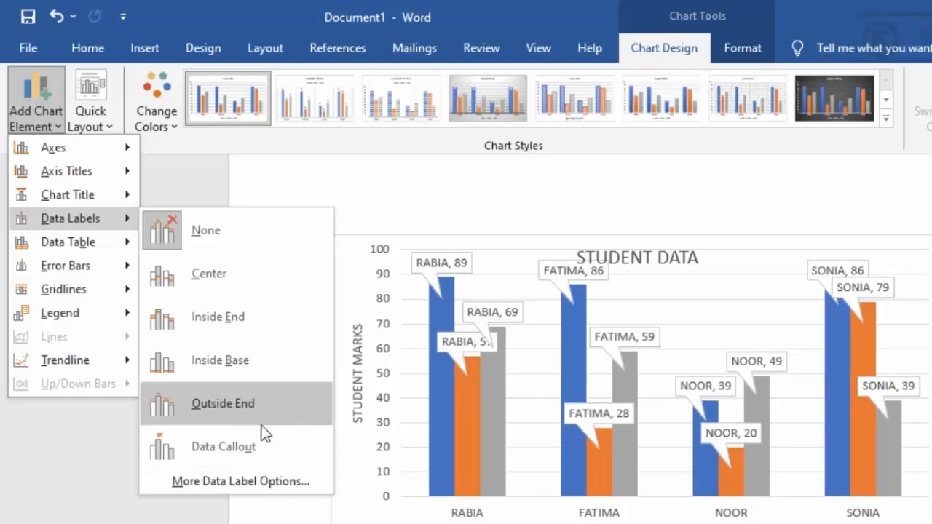
Preview the data label, data table, error bar, gridline and legend options under Add Chart Element
{"action": "mouse_move", "coordinate": [87, 244]}
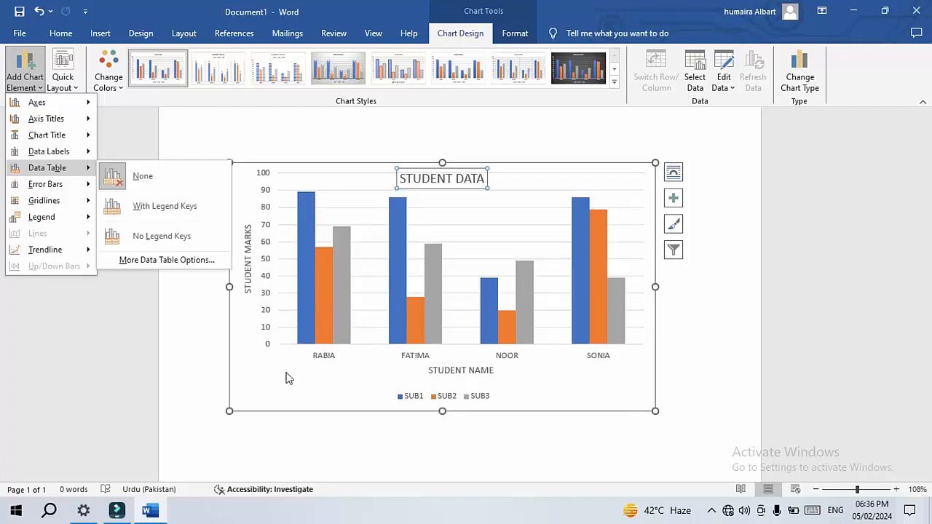
{"action": "left_click", "coordinate": [167, 209]}
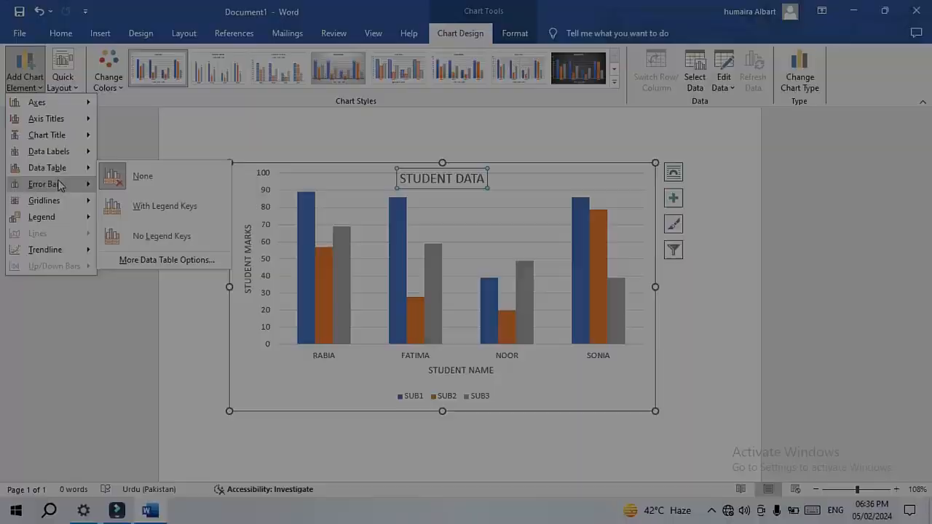
{"action": "mouse_move", "coordinate": [63, 186]}
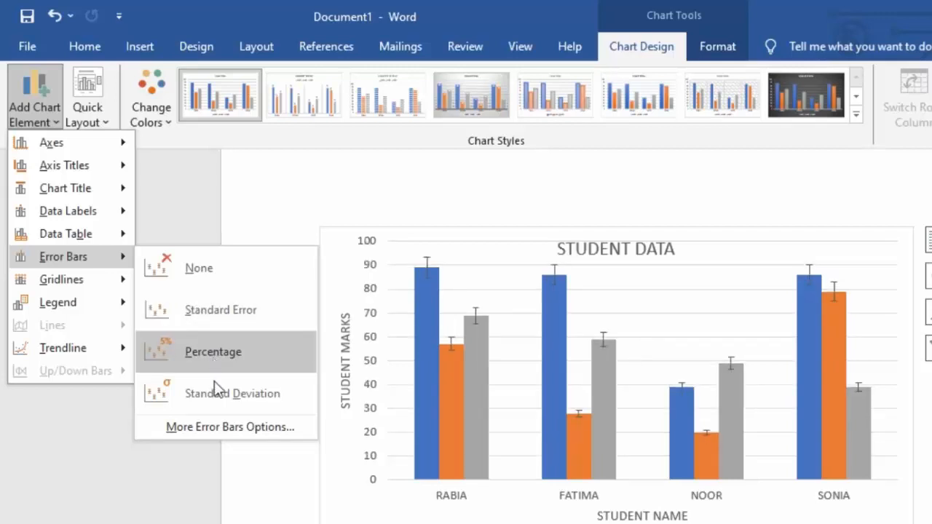
{"action": "mouse_move", "coordinate": [52, 287]}
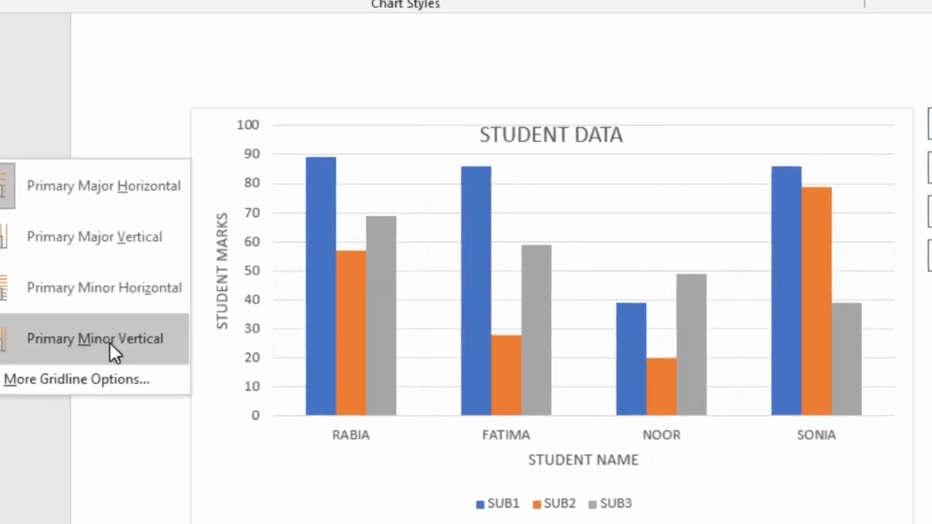
{"action": "left_click", "coordinate": [159, 335]}
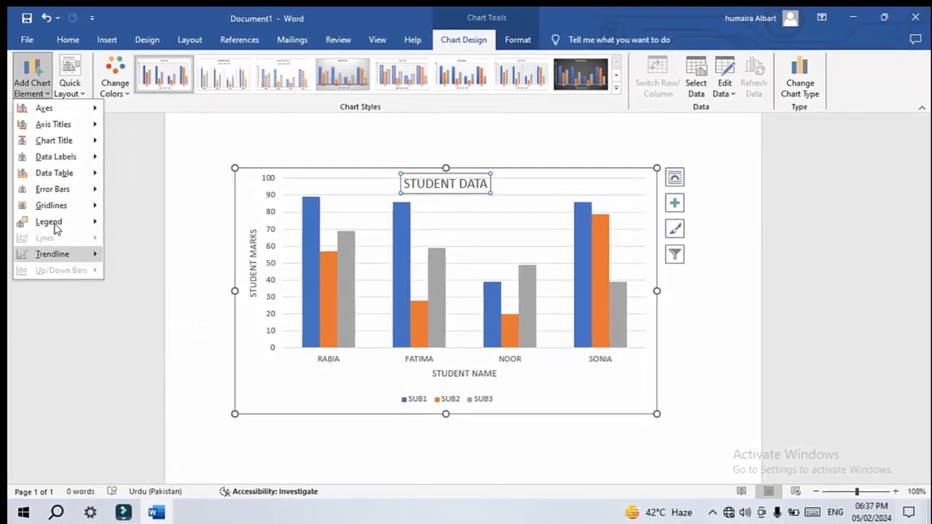
{"action": "mouse_move", "coordinate": [54, 228]}
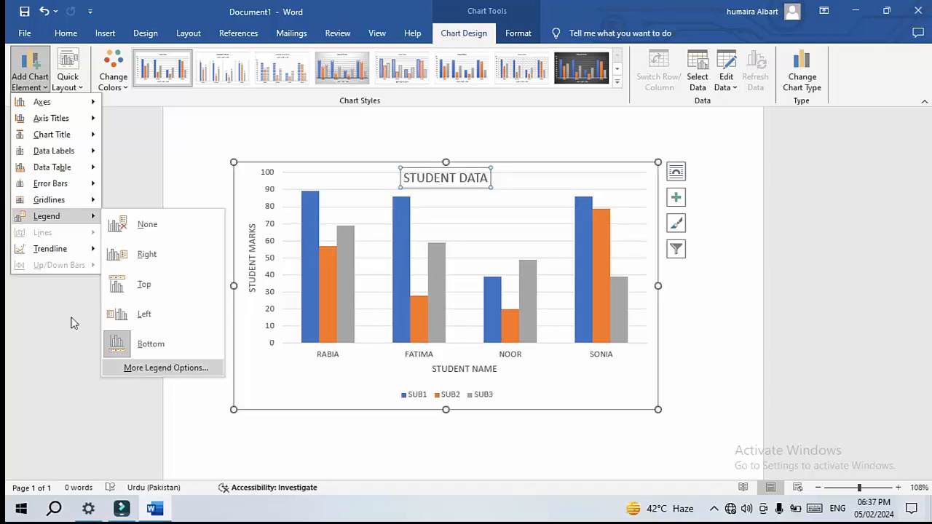
{"action": "mouse_move", "coordinate": [38, 252]}
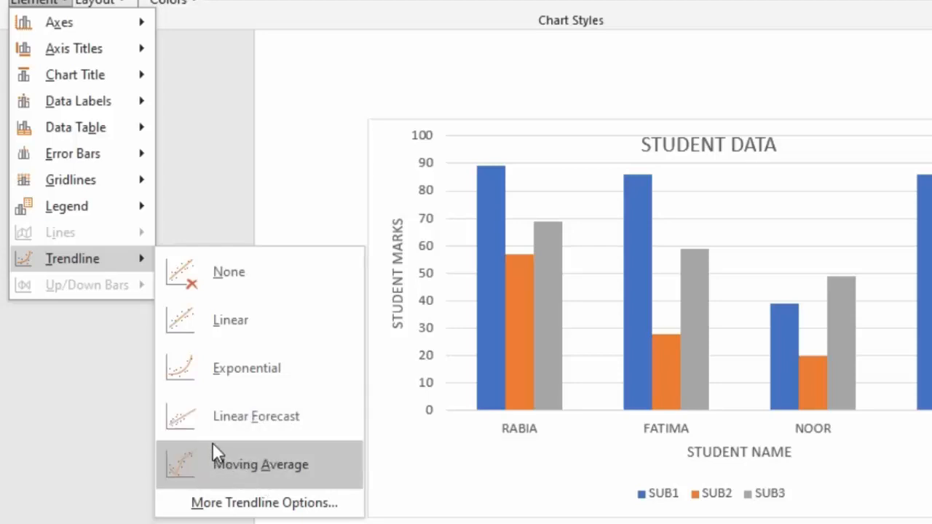
Add an exponential trendline based on the SUB3 series
{"action": "left_click", "coordinate": [196, 382]}
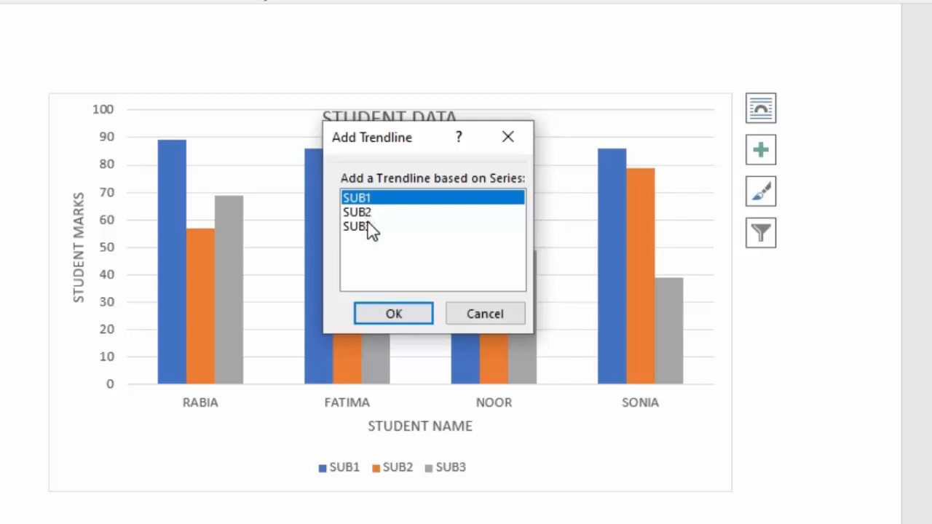
{"action": "left_click", "coordinate": [368, 227]}
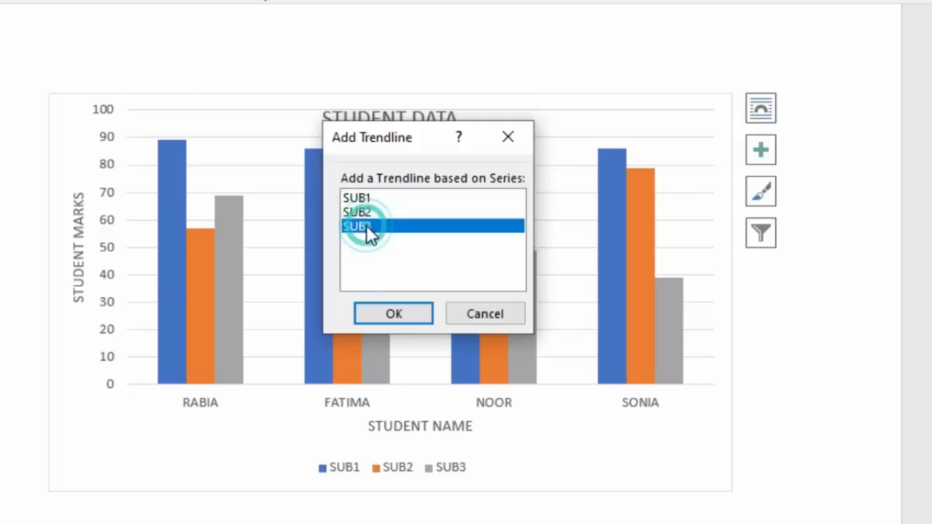
{"action": "left_click", "coordinate": [408, 315]}
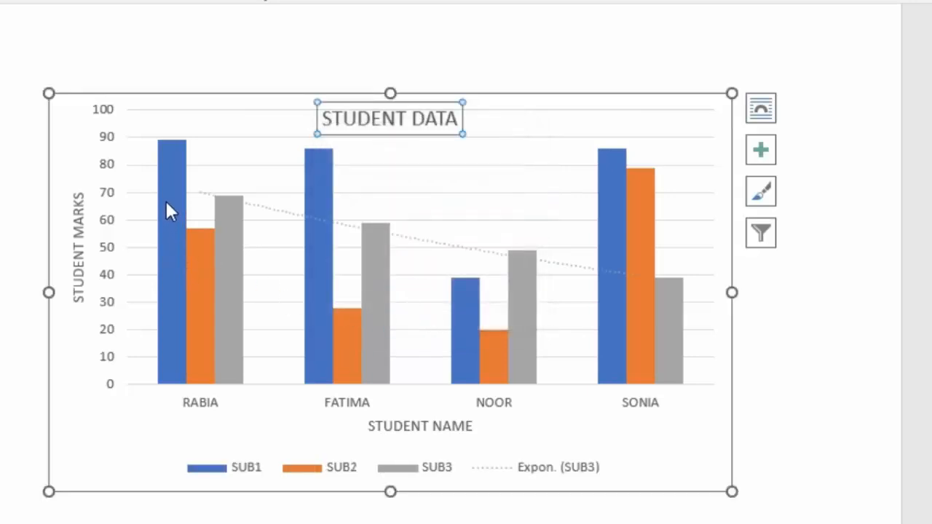
Remove the trendline from the chart
{"action": "mouse_move", "coordinate": [172, 203]}
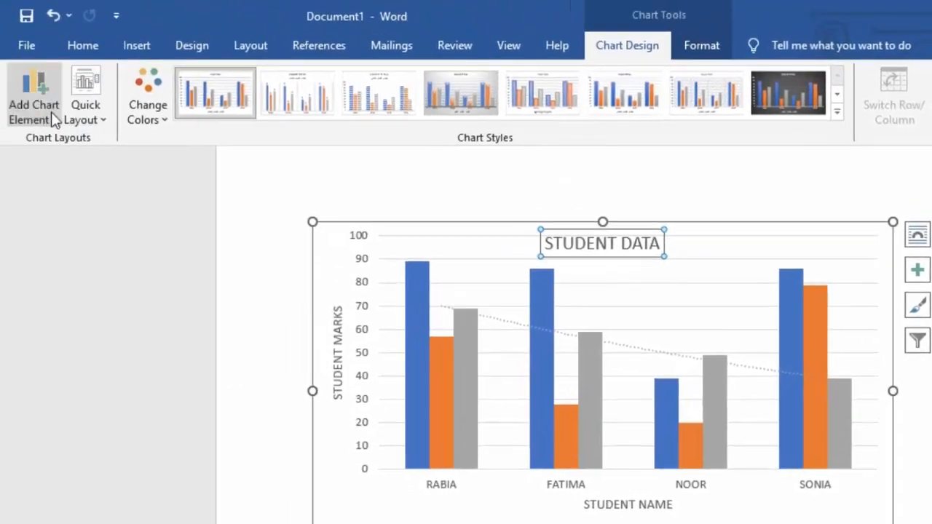
{"action": "left_click", "coordinate": [53, 117]}
{"action": "mouse_move", "coordinate": [80, 337]}
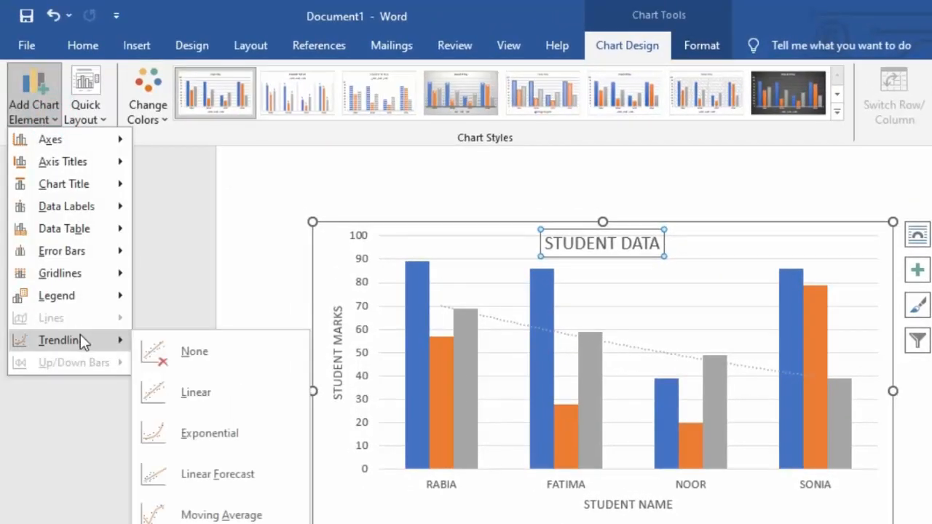
{"action": "left_click", "coordinate": [183, 342]}
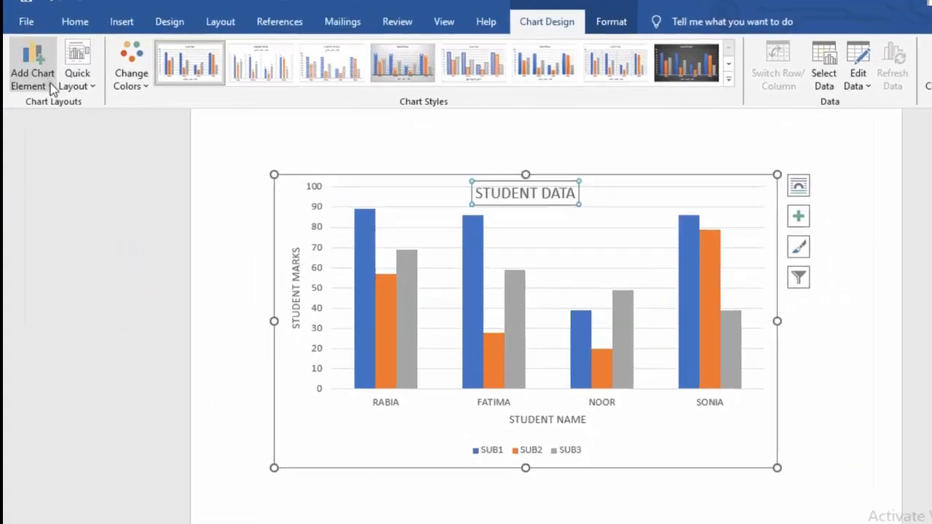
Browse the Add Chart Element and Quick Layout menus again without applying anything
{"action": "left_click", "coordinate": [29, 80]}
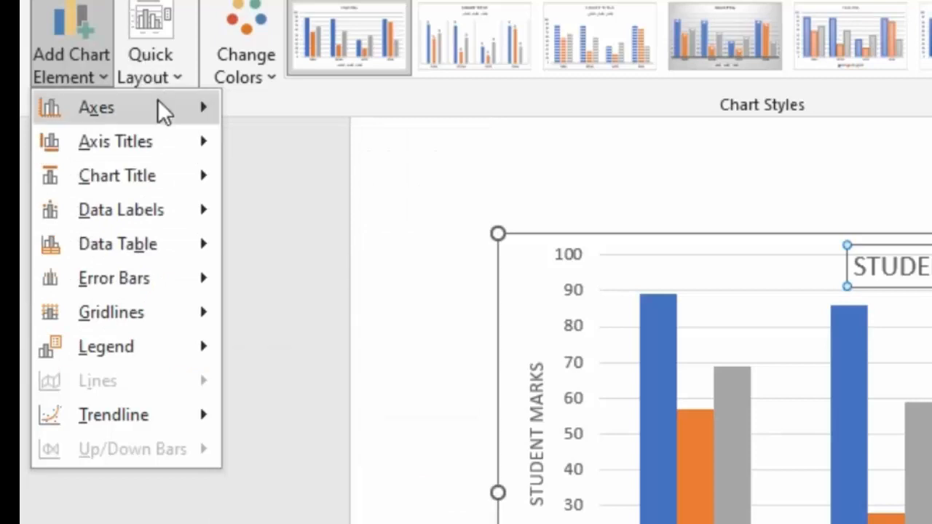
{"action": "mouse_move", "coordinate": [153, 111]}
{"action": "mouse_move", "coordinate": [155, 95]}
{"action": "left_click", "coordinate": [172, 72]}
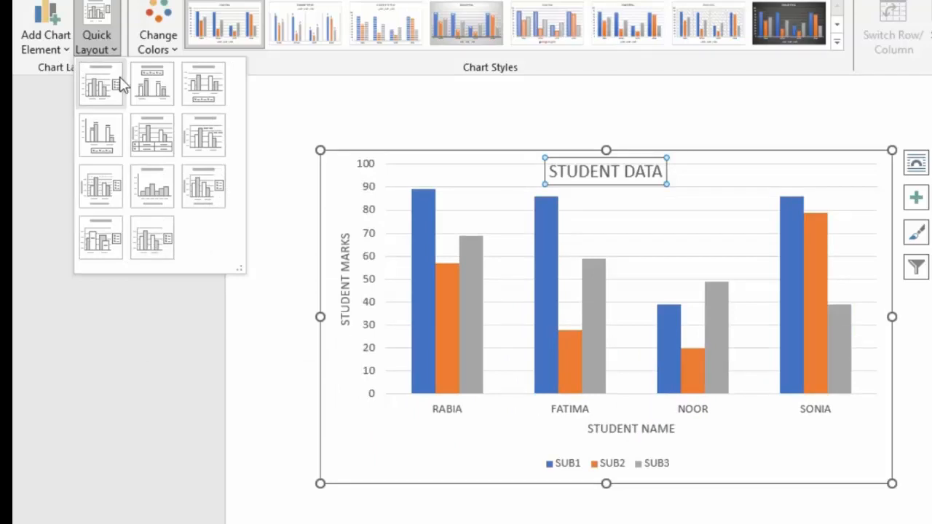
{"action": "left_click", "coordinate": [62, 41]}
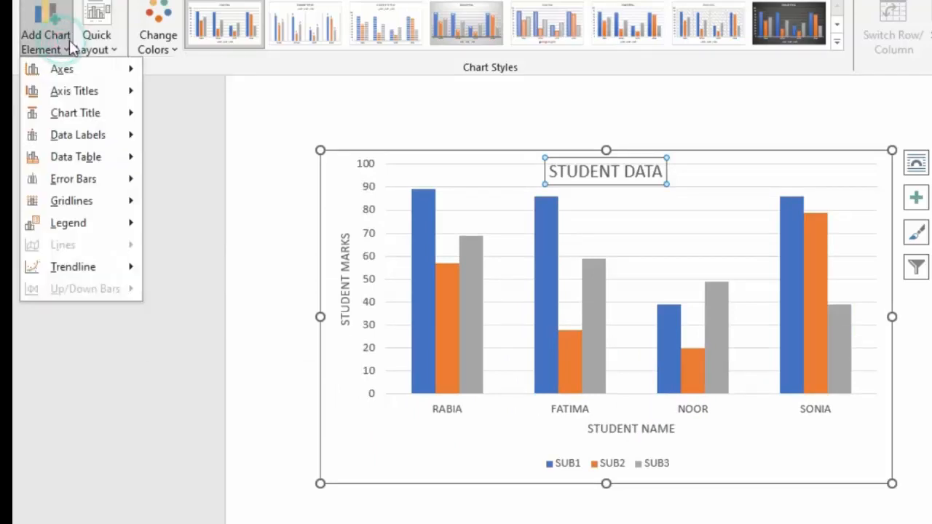
{"action": "left_click", "coordinate": [98, 45]}
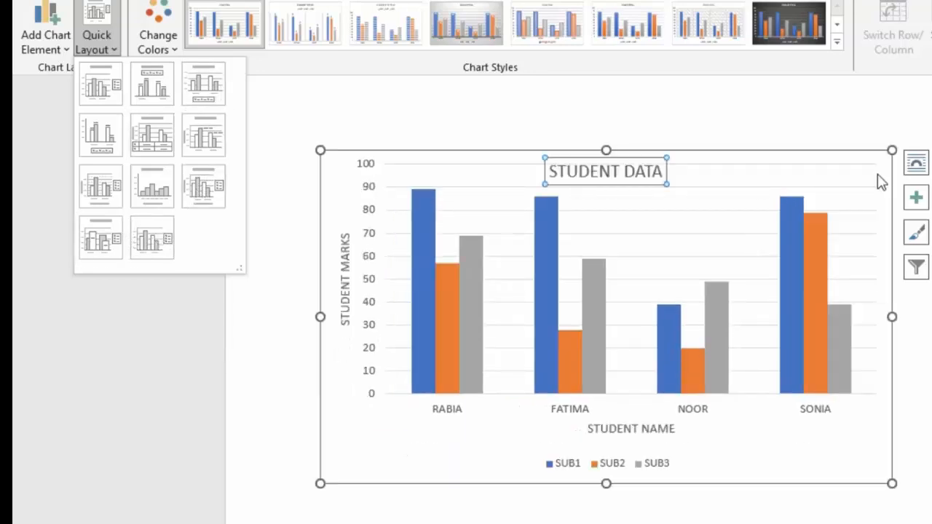
{"action": "left_click", "coordinate": [880, 181]}
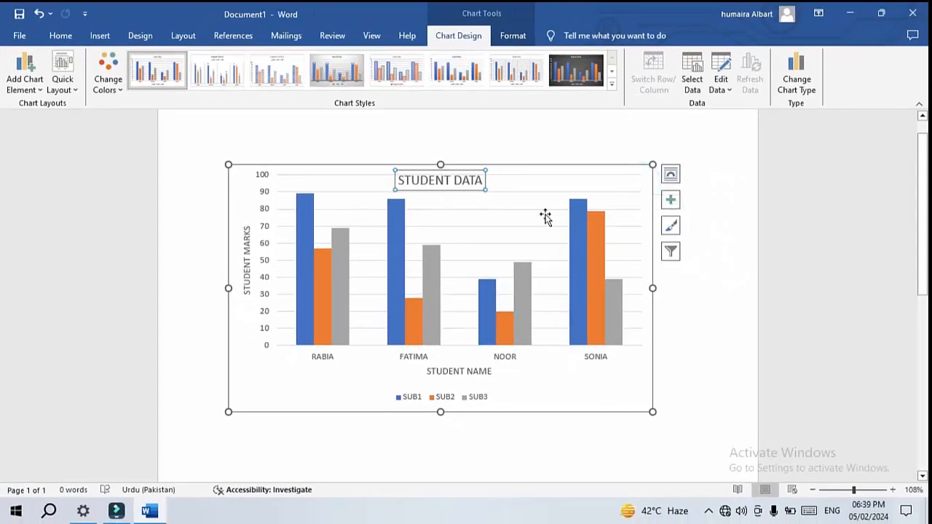
{"action": "left_click", "coordinate": [542, 215]}
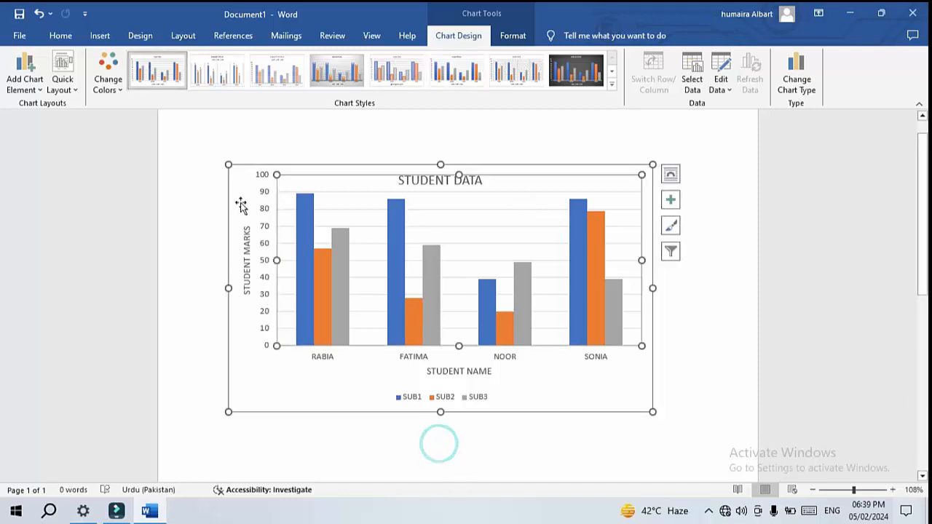
Change the chart type from clustered column to Pie
{"action": "left_click", "coordinate": [103, 38]}
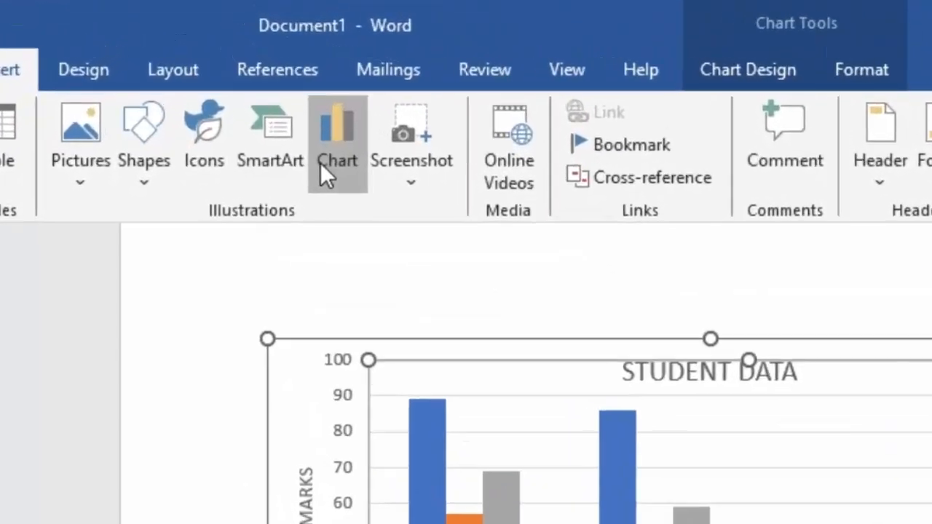
{"action": "left_click", "coordinate": [293, 118]}
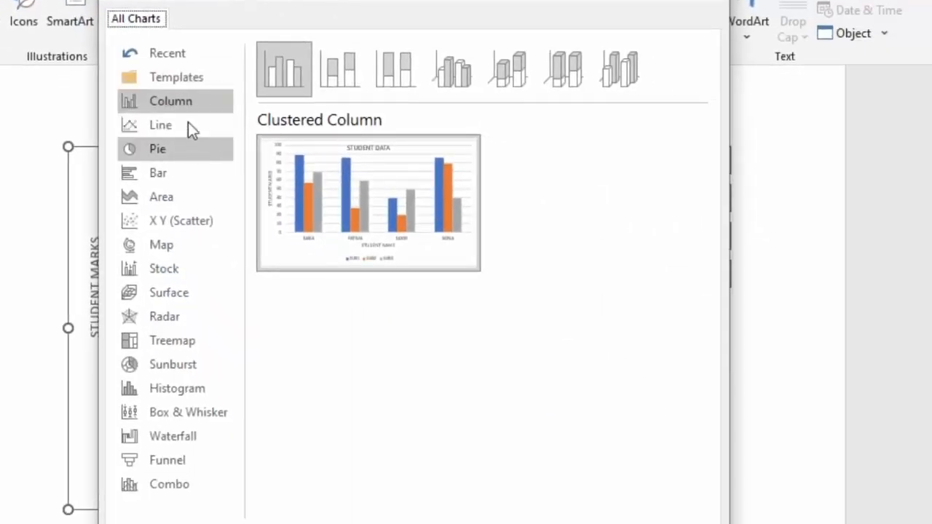
{"action": "left_click", "coordinate": [175, 147]}
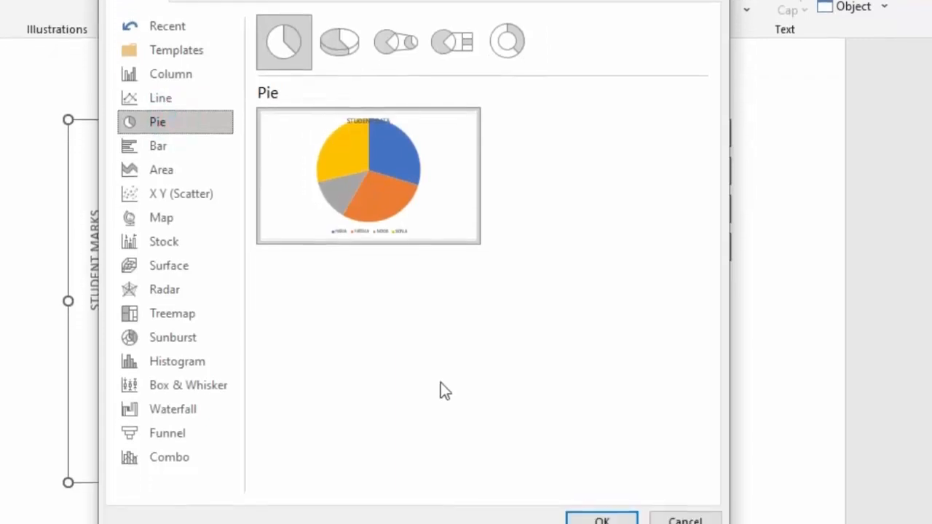
{"action": "left_click", "coordinate": [634, 488]}
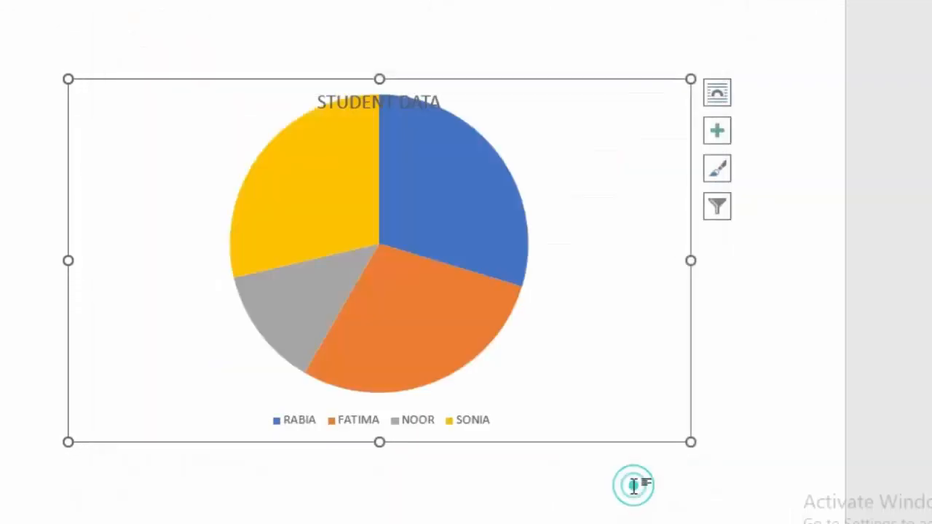
{"action": "mouse_move", "coordinate": [446, 286]}
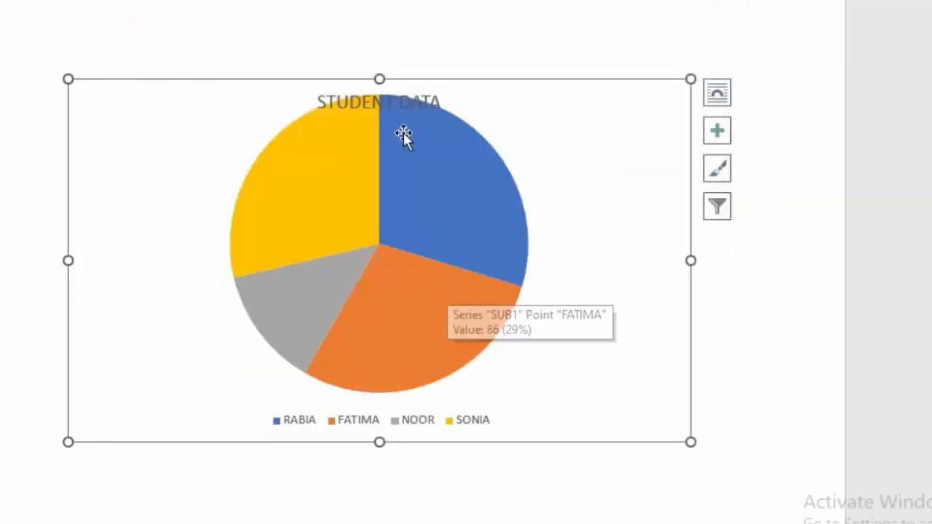
{"action": "left_click", "coordinate": [423, 98]}
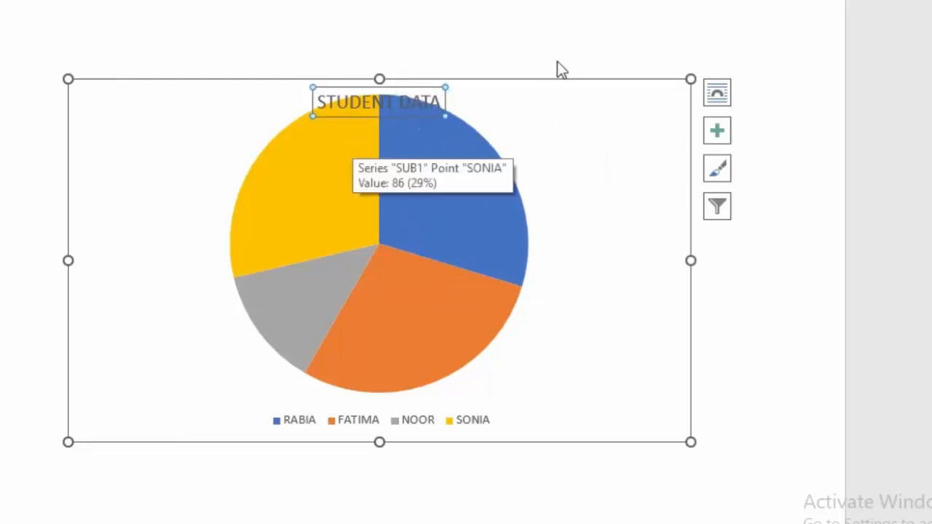
{"action": "left_click", "coordinate": [690, 76]}
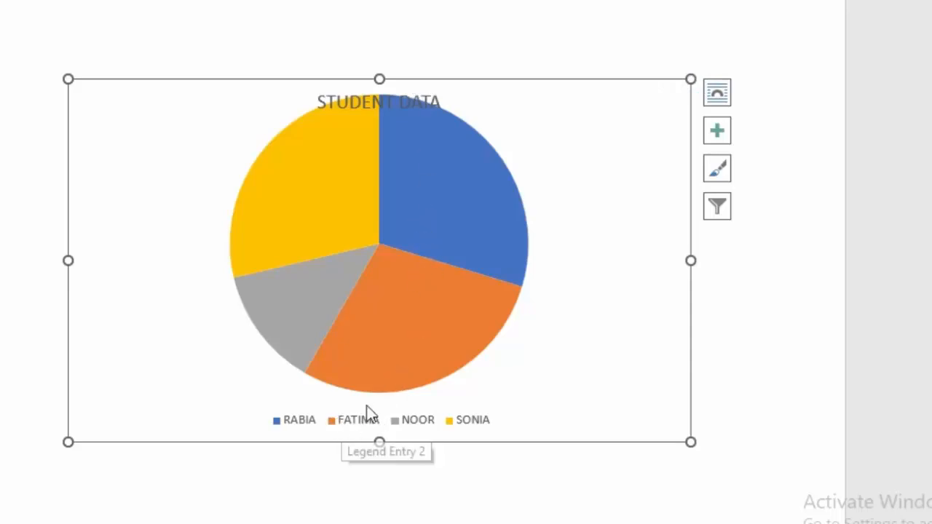
{"action": "mouse_move", "coordinate": [408, 359]}
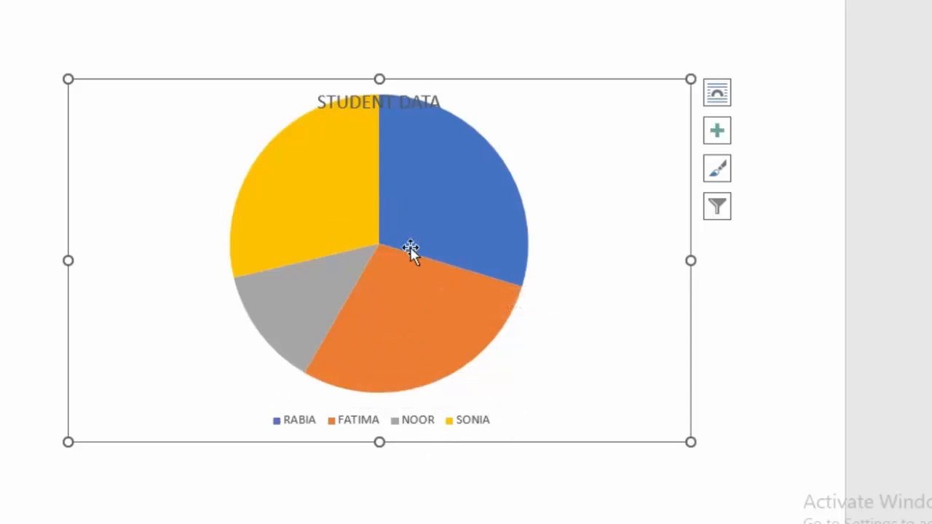
{"action": "mouse_move", "coordinate": [422, 235]}
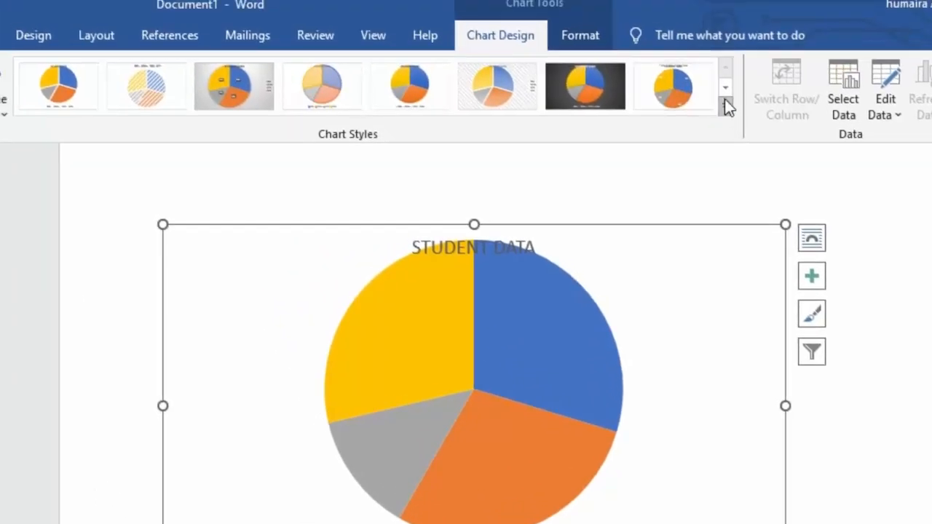
Apply the gray-gradient chart style with percentage data labels and a side legend to the pie chart
{"action": "left_click", "coordinate": [724, 109]}
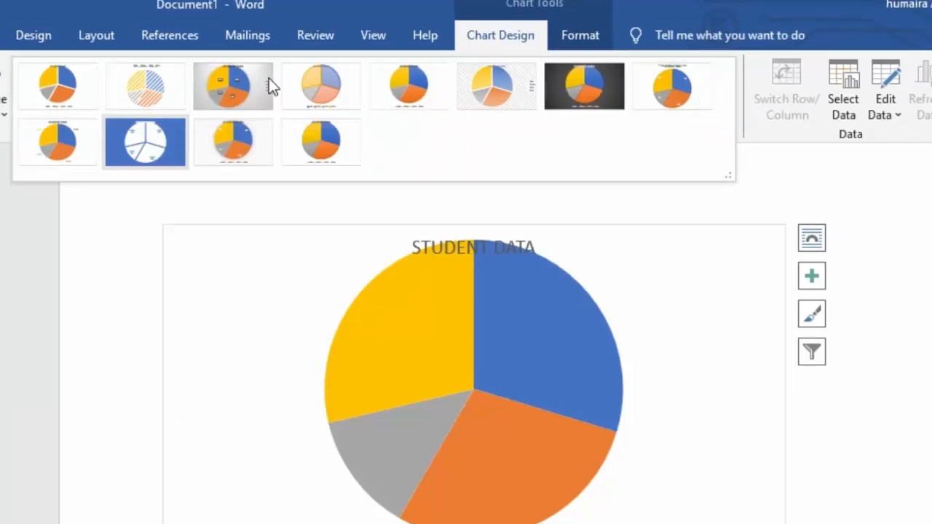
{"action": "left_click", "coordinate": [767, 194]}
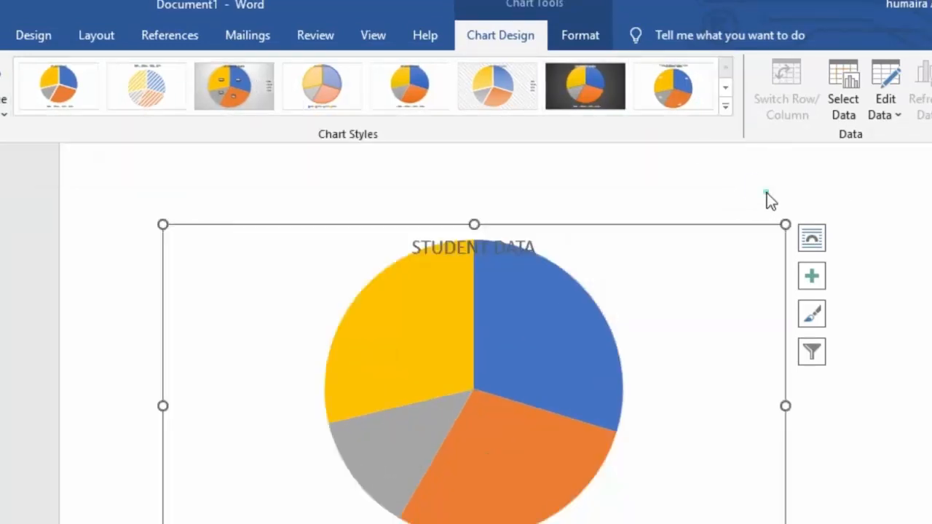
{"action": "left_click", "coordinate": [726, 108]}
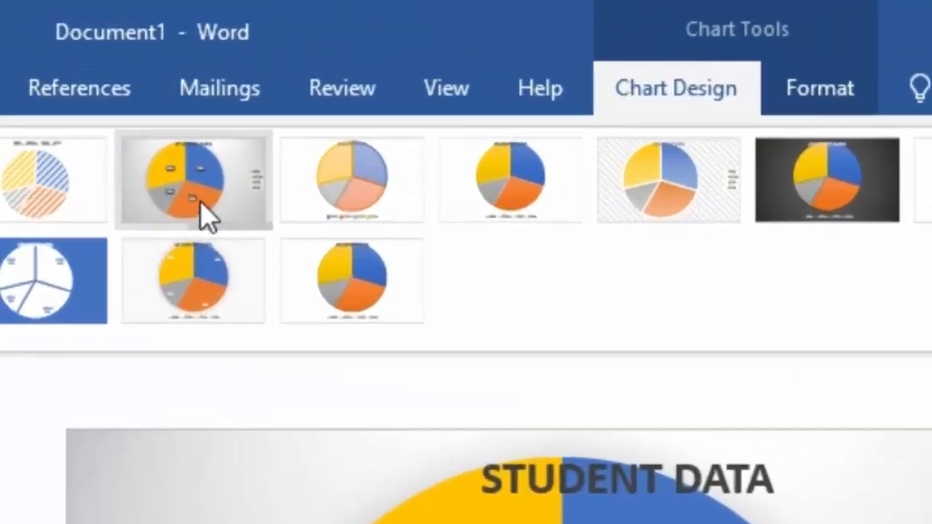
{"action": "left_click", "coordinate": [100, 107]}
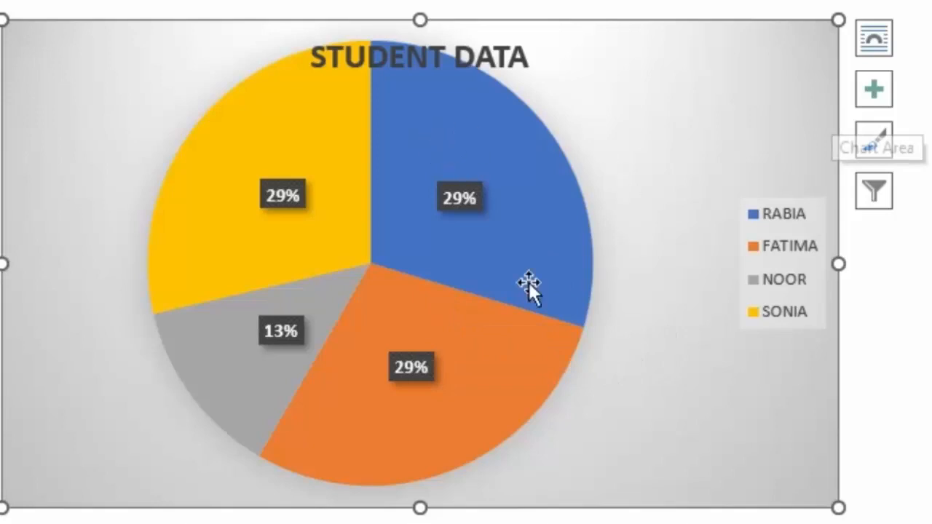
Change the chart type back from Pie to Clustered Column
{"action": "left_click", "coordinate": [639, 61]}
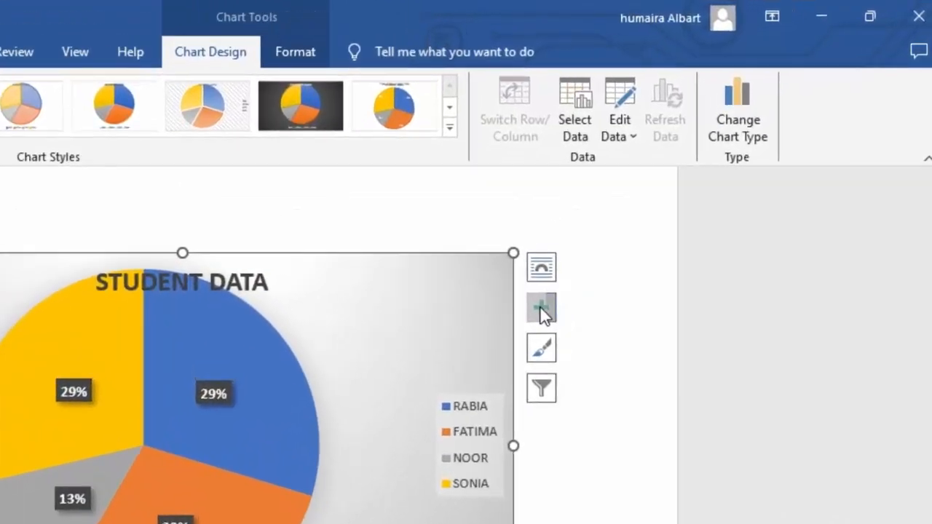
{"action": "left_click", "coordinate": [539, 307]}
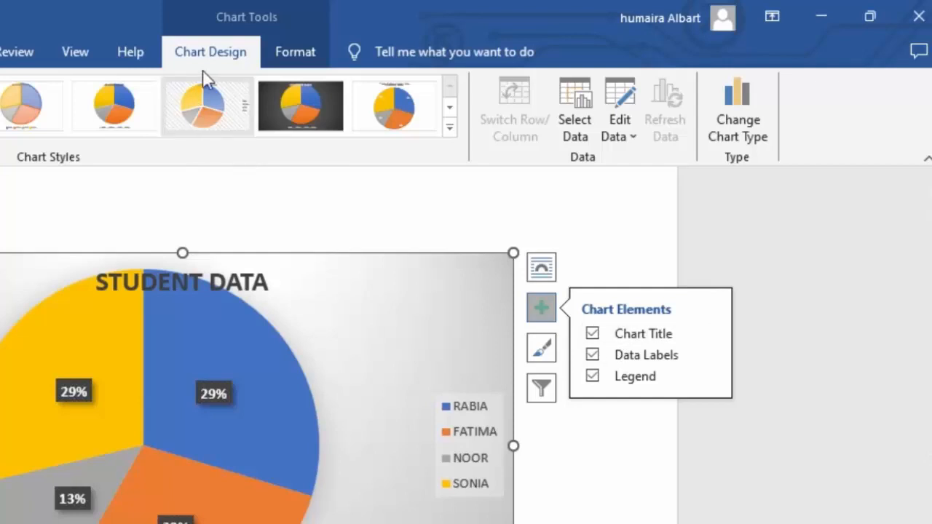
{"action": "left_click", "coordinate": [739, 108]}
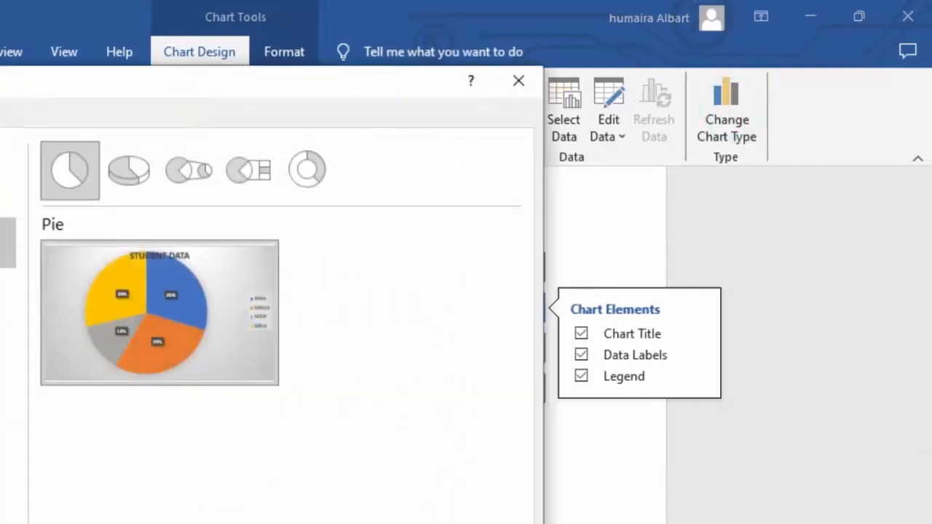
{"action": "left_click", "coordinate": [7, 204]}
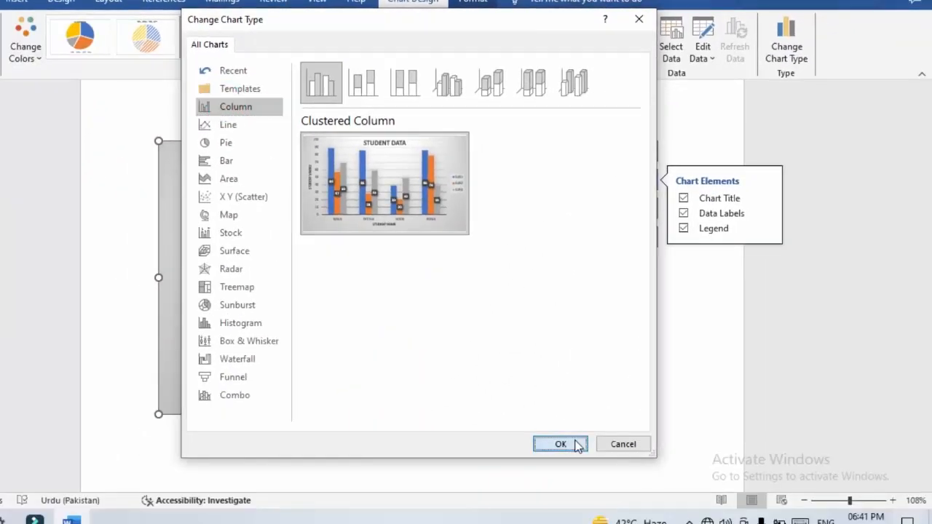
{"action": "left_click", "coordinate": [575, 443]}
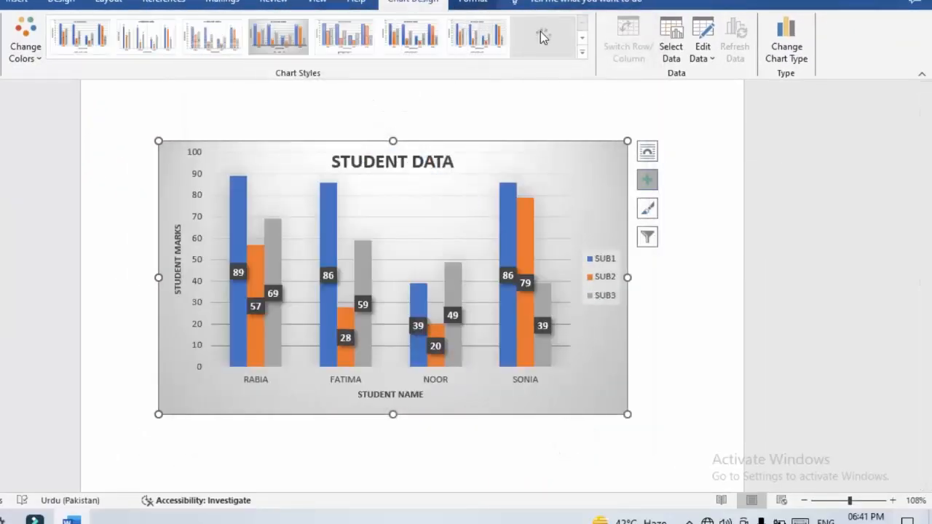
Apply the dark charcoal chart style to the column chart
{"action": "left_click", "coordinate": [581, 54]}
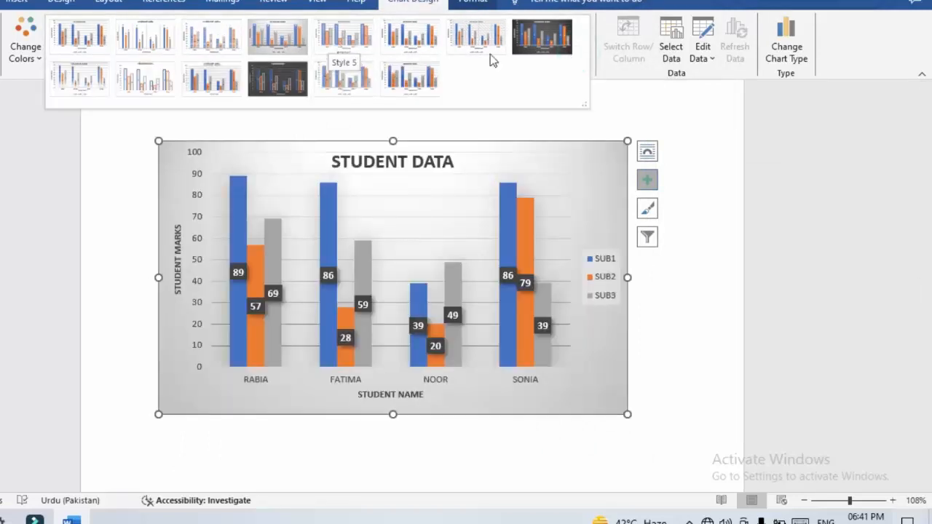
{"action": "left_click", "coordinate": [530, 49]}
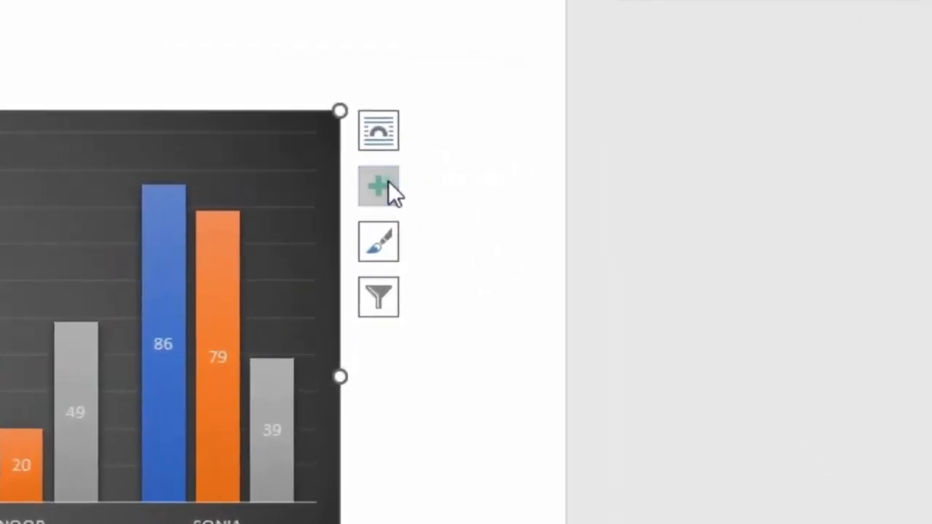
Add a data table and error bars to the chart, removing each again
{"action": "left_click", "coordinate": [517, 185]}
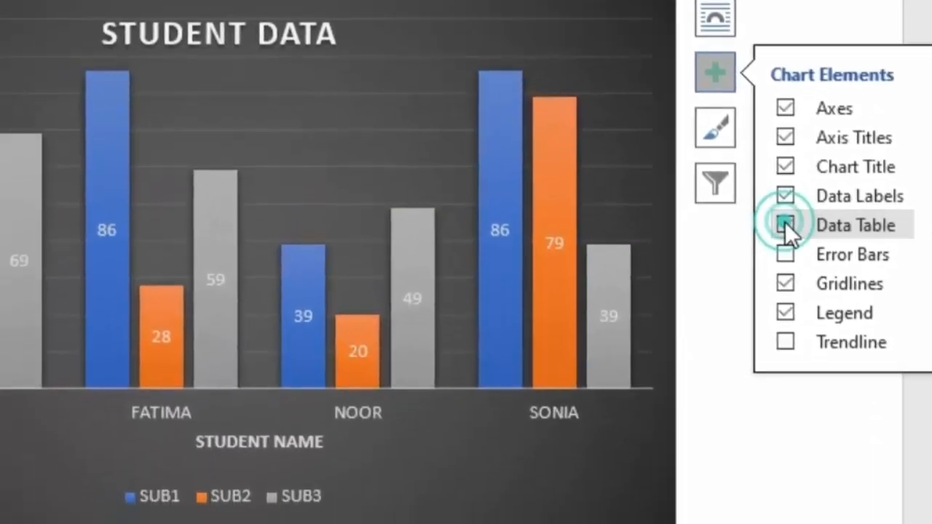
{"action": "left_click", "coordinate": [448, 339]}
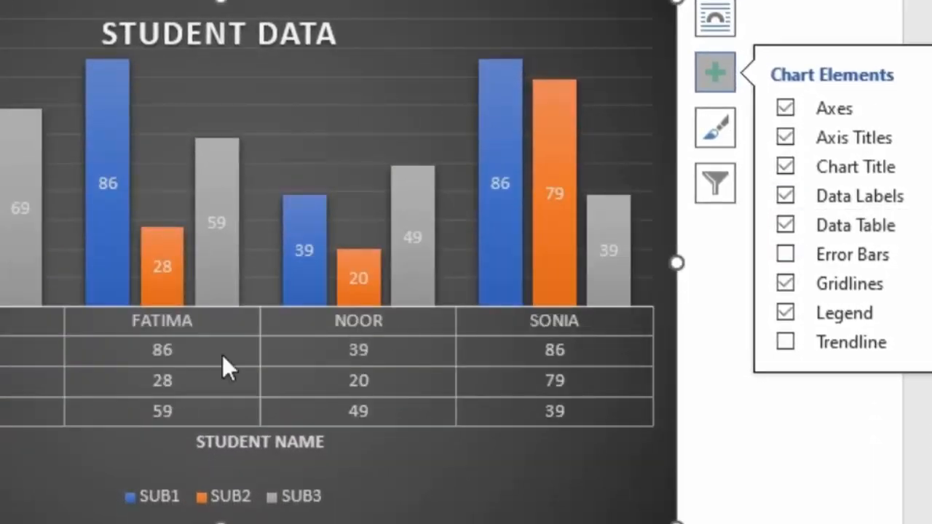
{"action": "left_click", "coordinate": [802, 227]}
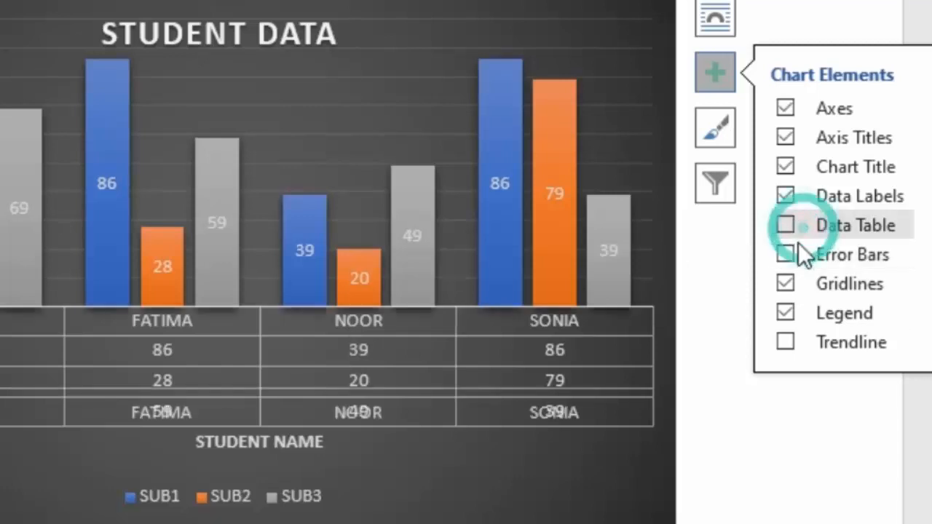
{"action": "left_click", "coordinate": [789, 254]}
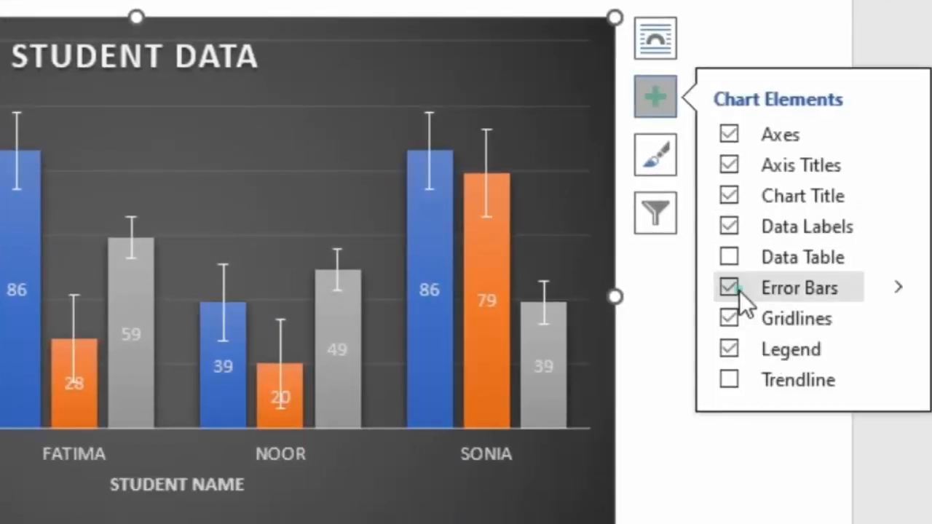
{"action": "left_click", "coordinate": [735, 291]}
Remove the gridlines from the chart, briefly toggling the legend off and on
{"action": "left_click", "coordinate": [733, 319]}
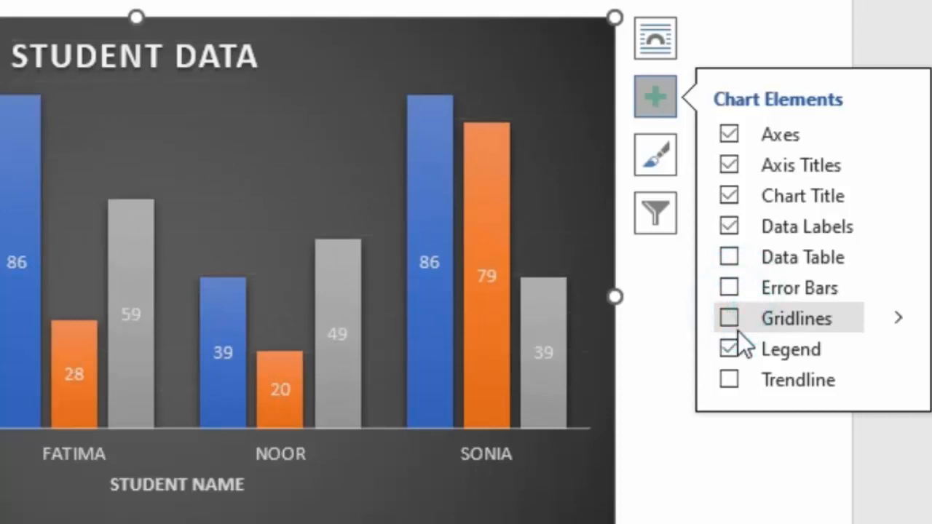
{"action": "left_click", "coordinate": [735, 317]}
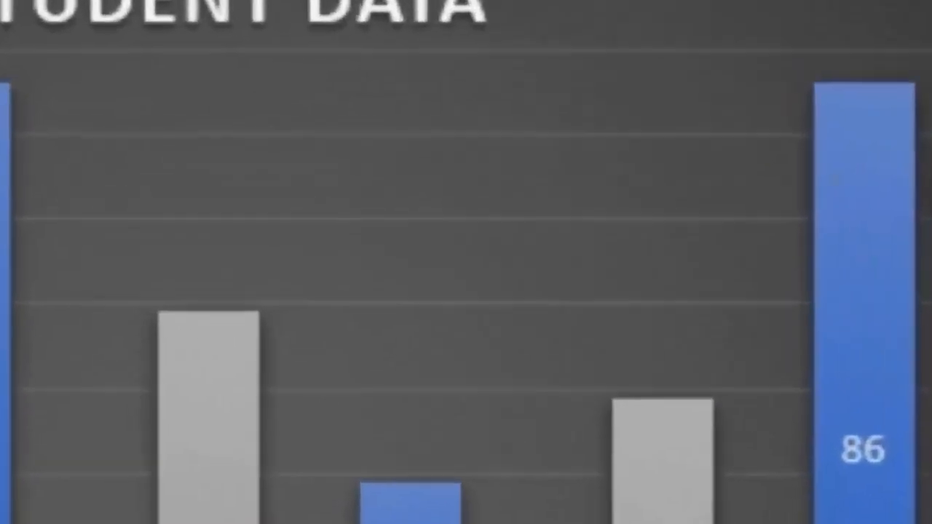
{"action": "left_click", "coordinate": [728, 304]}
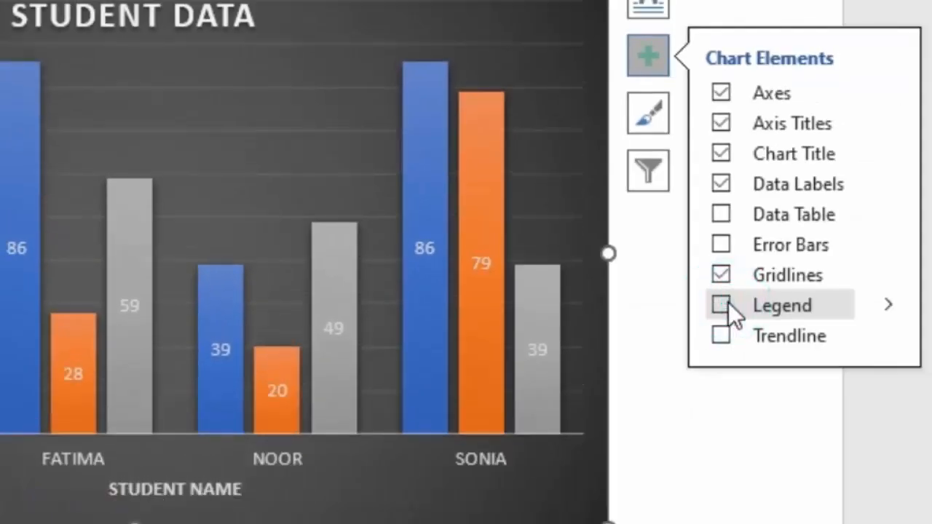
{"action": "left_click", "coordinate": [727, 302]}
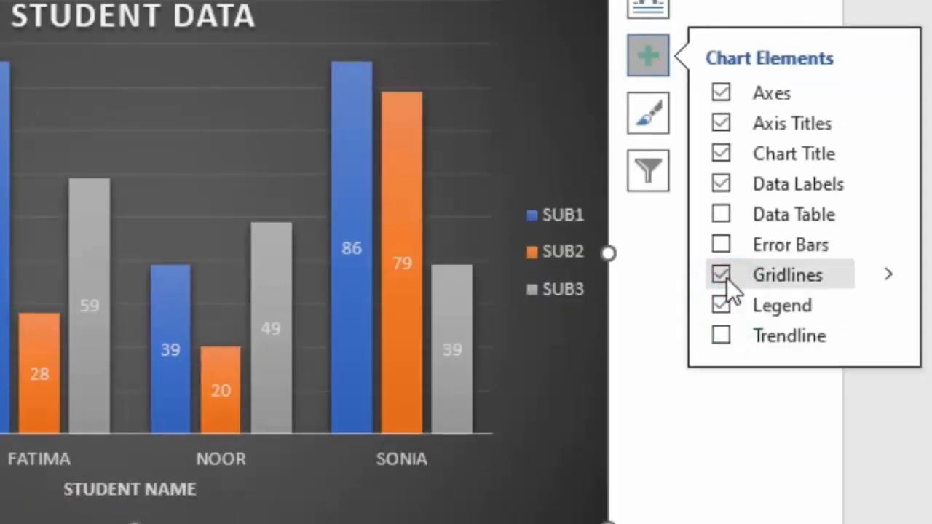
{"action": "left_click", "coordinate": [727, 278]}
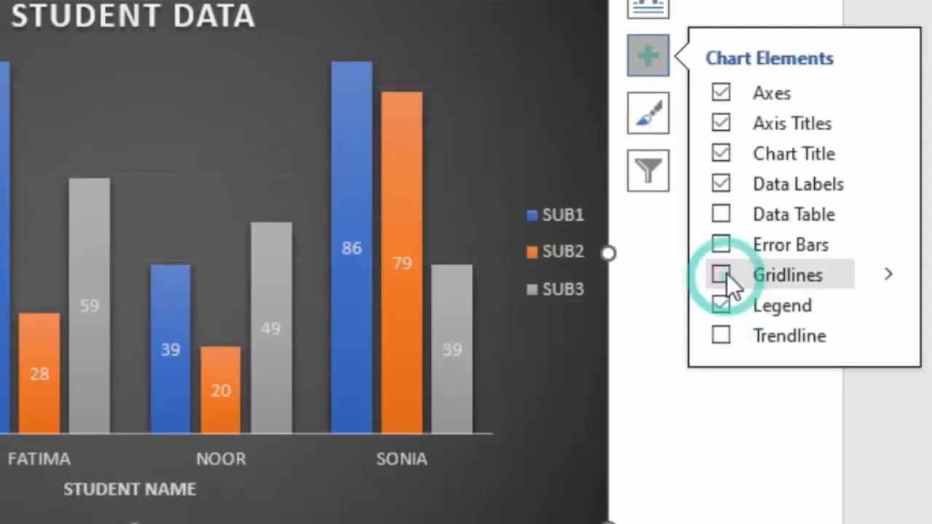
Browse the chart style options without applying a new one
{"action": "left_click", "coordinate": [649, 124]}
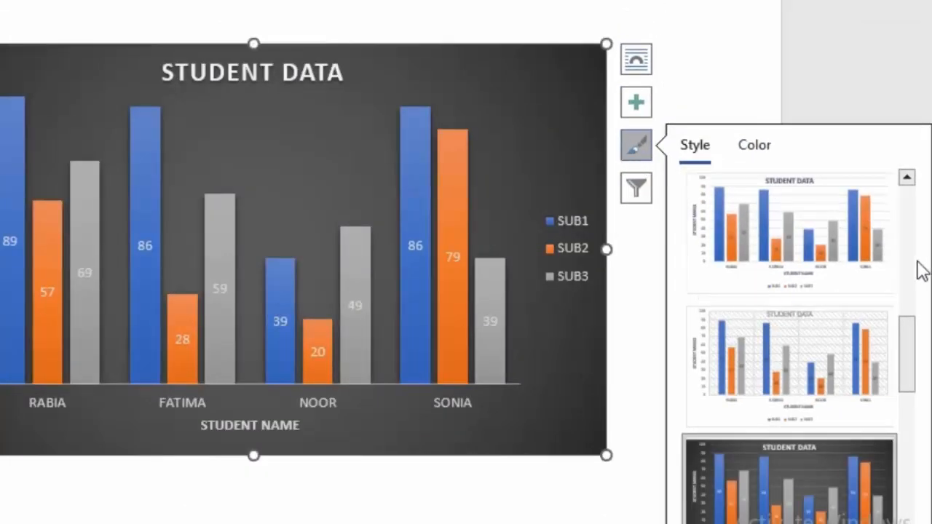
{"action": "mouse_move", "coordinate": [908, 336]}
{"action": "left_mouse_down"}
{"action": "mouse_move", "coordinate": [906, 518]}
{"action": "mouse_move", "coordinate": [909, 329]}
{"action": "left_mouse_up"}
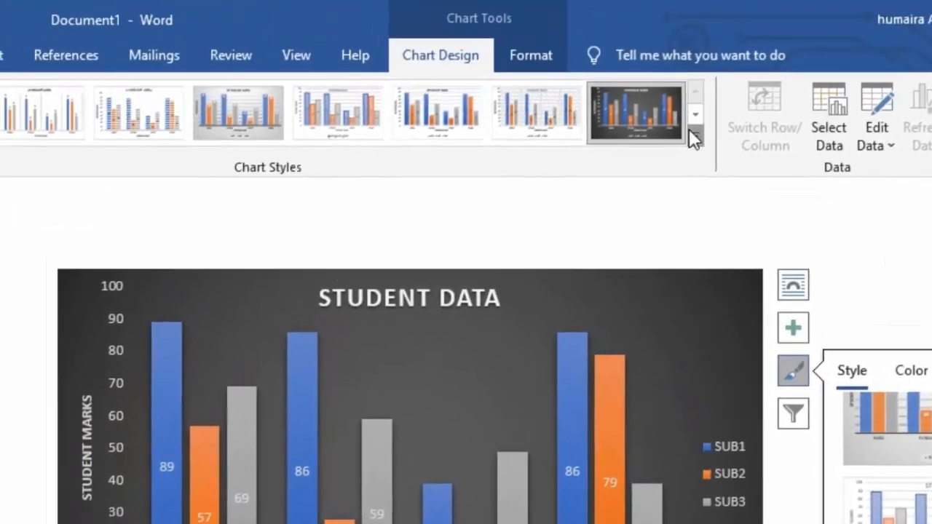
{"action": "left_click", "coordinate": [647, 67]}
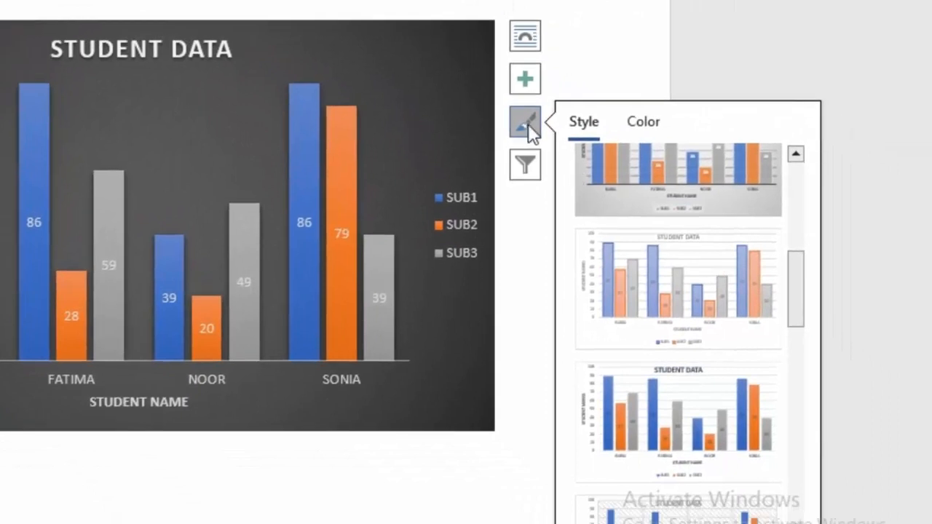
Change the chart colours to the colorful green, blue and yellow palette
{"action": "left_click", "coordinate": [650, 123]}
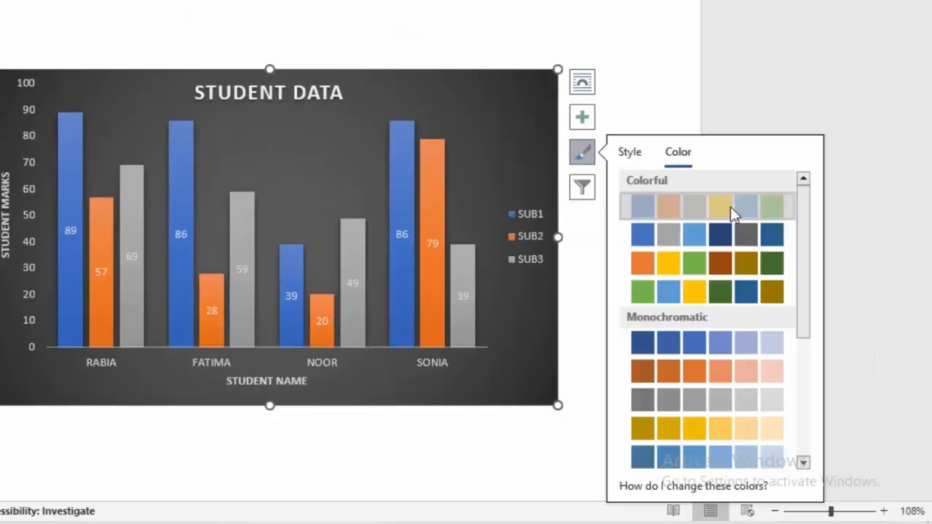
{"action": "left_click", "coordinate": [730, 207]}
{"action": "left_click", "coordinate": [730, 207]}
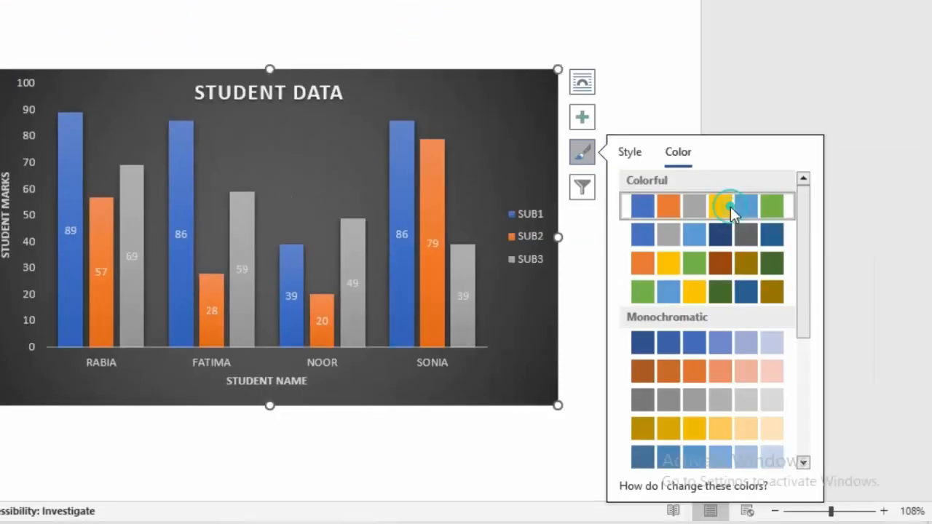
{"action": "left_click", "coordinate": [699, 293]}
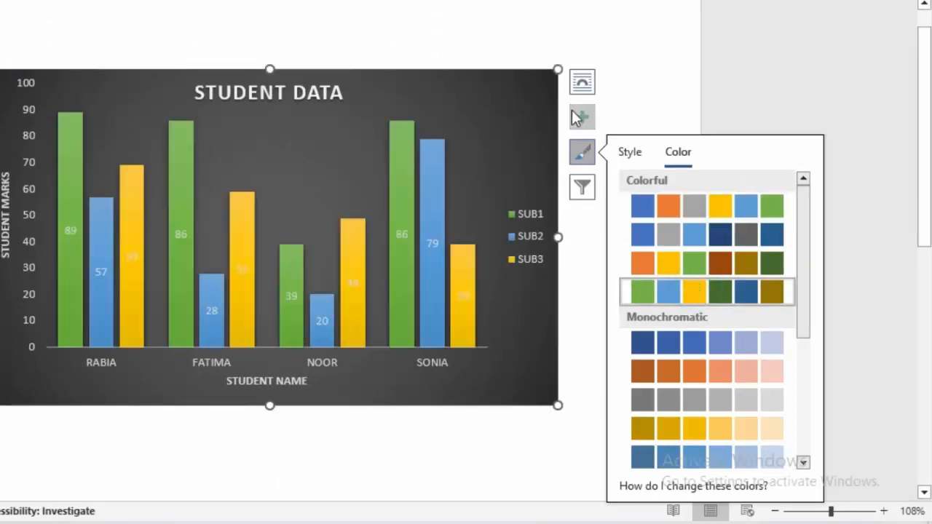
Rename the SUB1 data series to SUB4 via the chart filter's Edit Series dialog and close the data sheet
{"action": "left_click", "coordinate": [582, 187]}
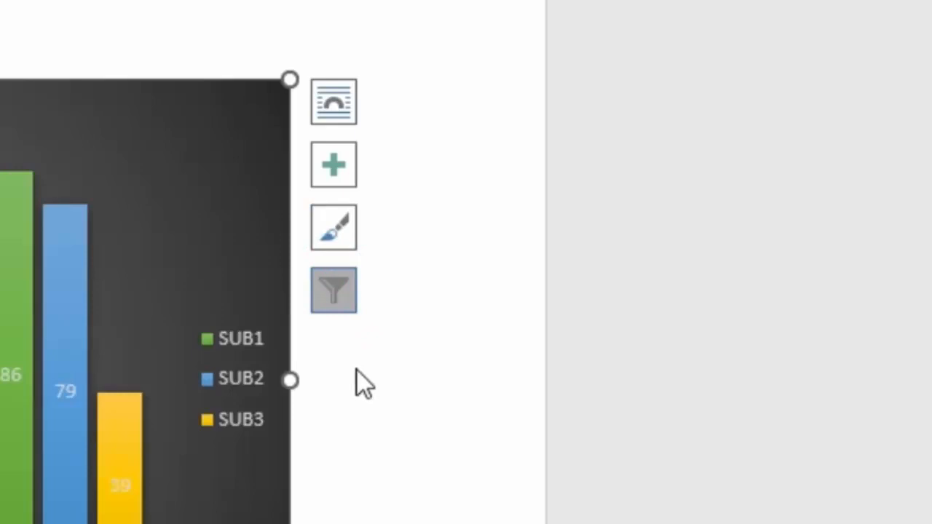
{"action": "left_click", "coordinate": [347, 300]}
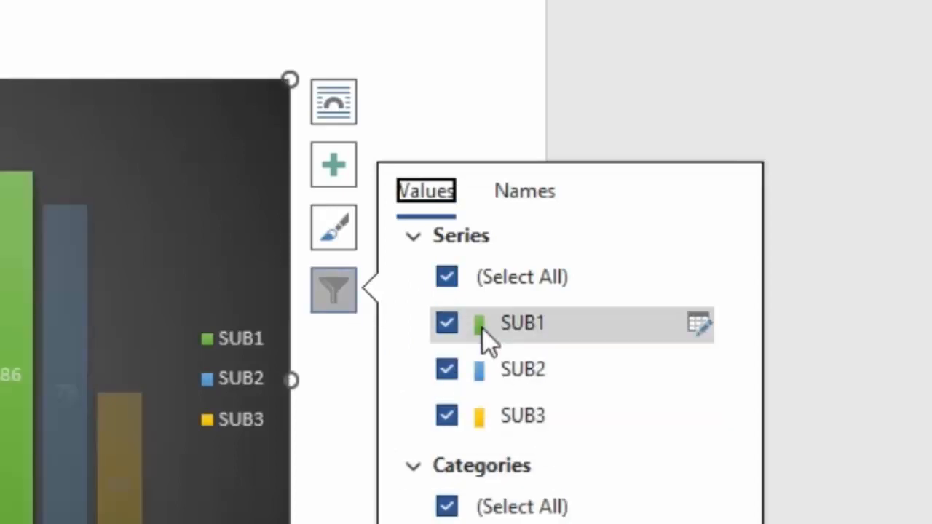
{"action": "left_click", "coordinate": [700, 322]}
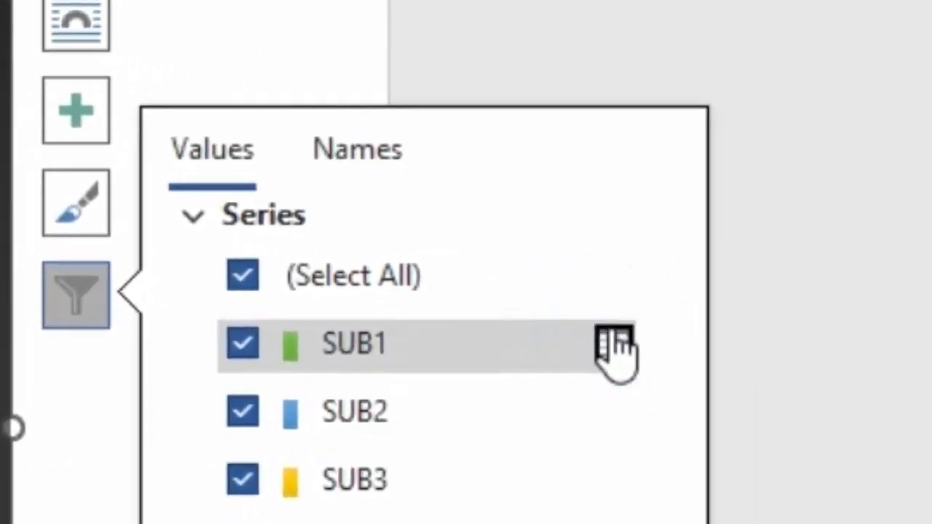
{"action": "left_click", "coordinate": [621, 355]}
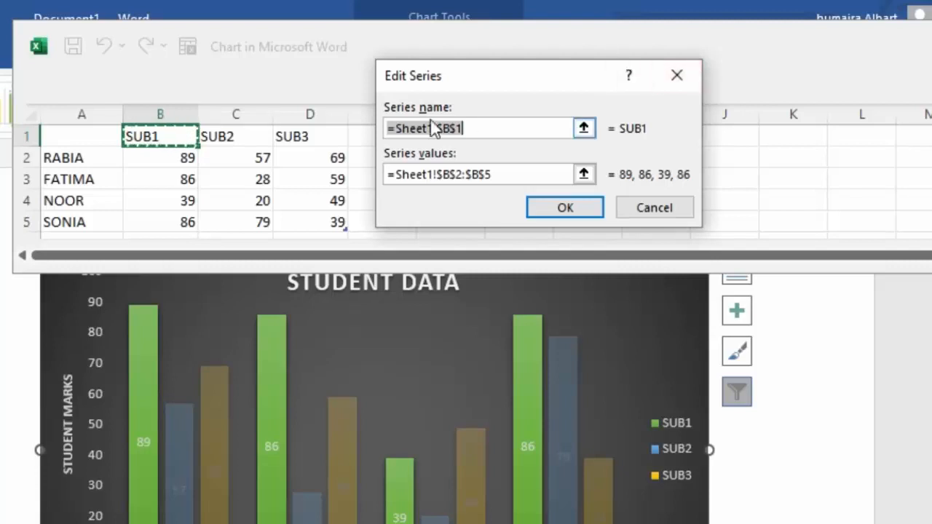
{"action": "key", "text": "BackSpace"}
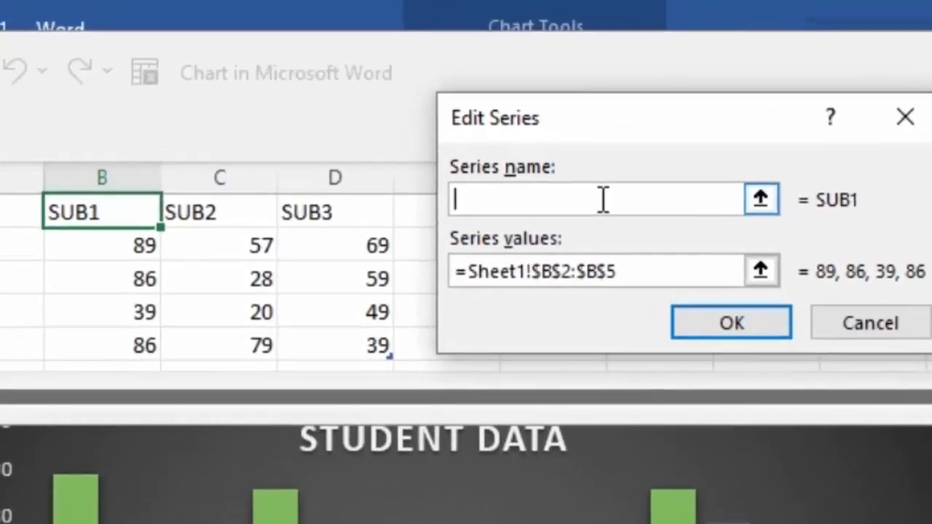
{"action": "left_click", "coordinate": [109, 218]}
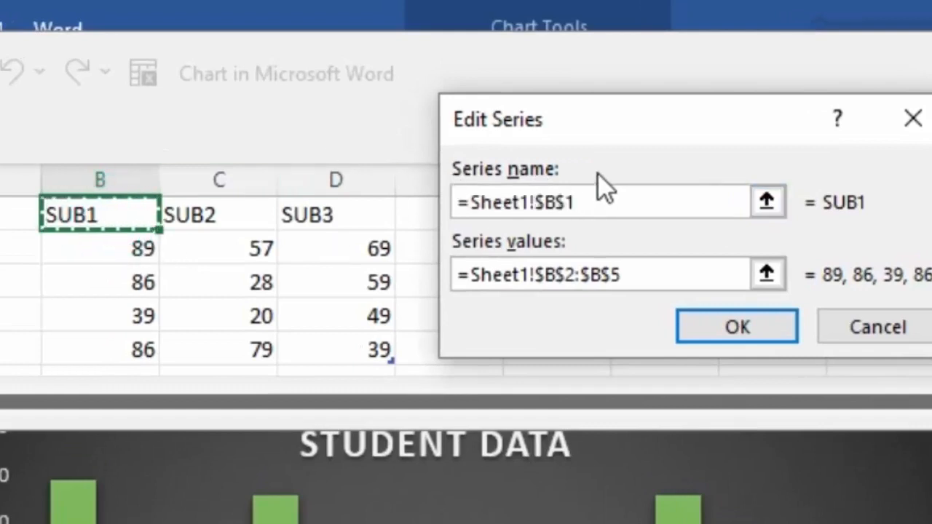
{"action": "key", "text": "BackSpace"}
{"action": "key", "text": "BackSpace"}
{"action": "key", "text": "BackSpace"}
{"action": "key", "text": "BackSpace"}
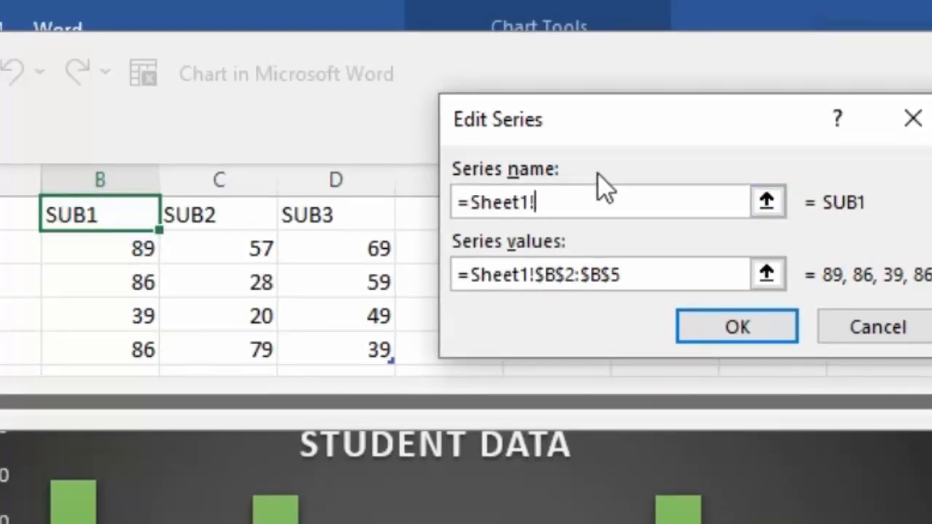
{"action": "key", "text": "BackSpace"}
{"action": "key", "text": "BackSpace"}
{"action": "key", "text": "BackSpace"}
{"action": "key", "text": "BackSpace"}
{"action": "key", "text": "BackSpace"}
{"action": "key", "text": "BackSpace"}
{"action": "key", "text": "BackSpace"}
{"action": "key", "text": "BackSpace"}
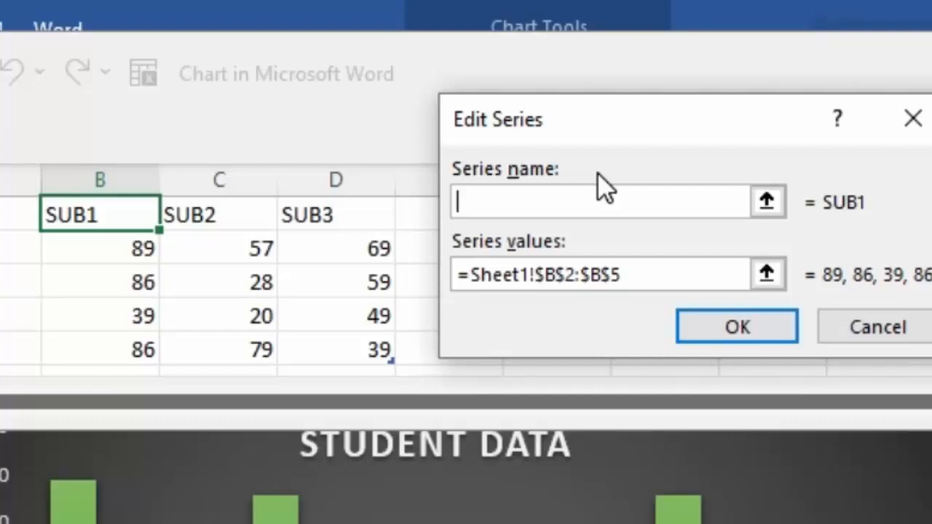
{"action": "type", "text": "SUB4"}
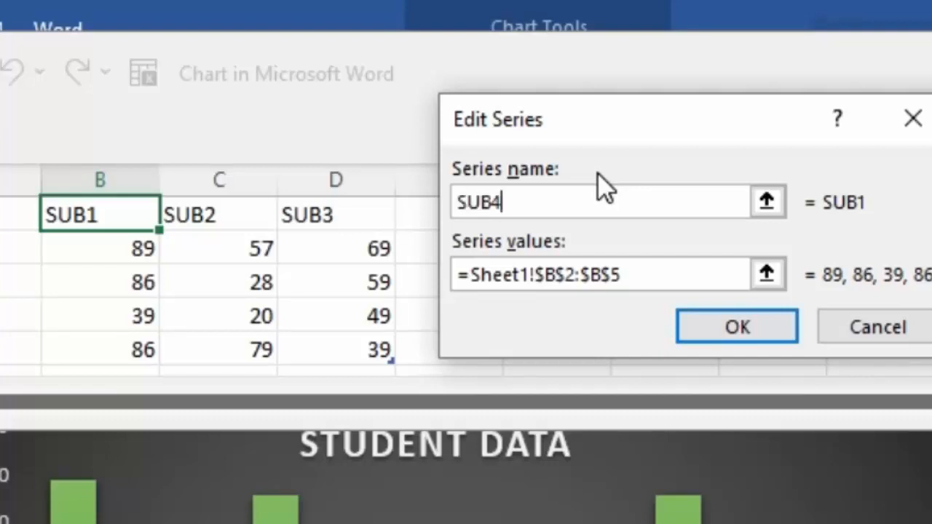
{"action": "left_click", "coordinate": [699, 329]}
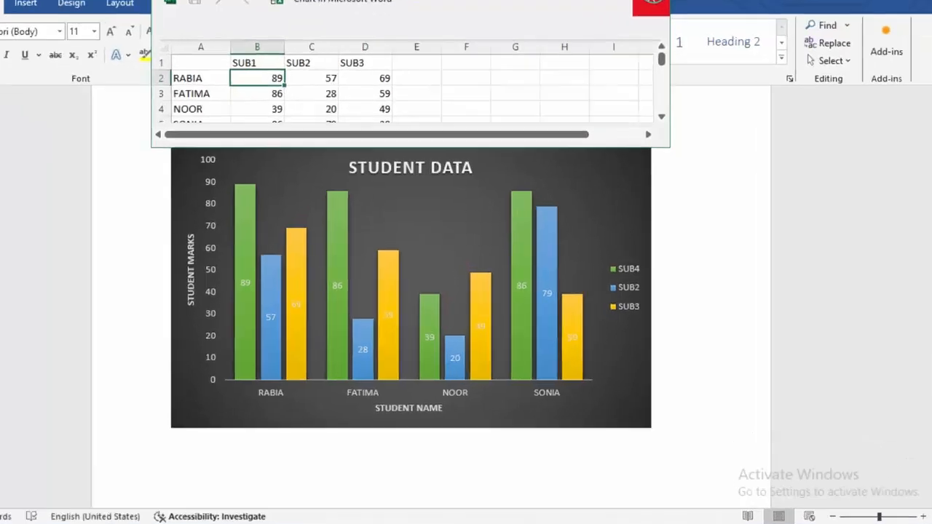
{"action": "left_click", "coordinate": [651, 6]}
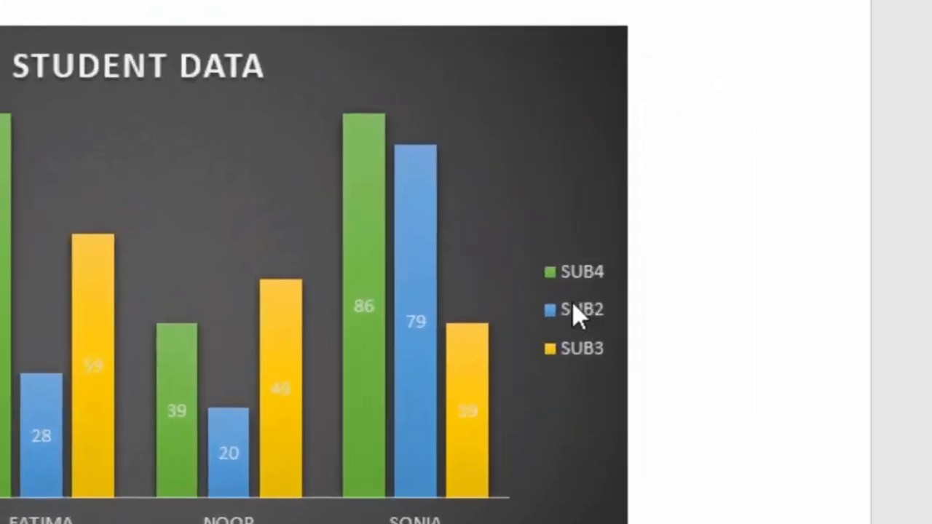